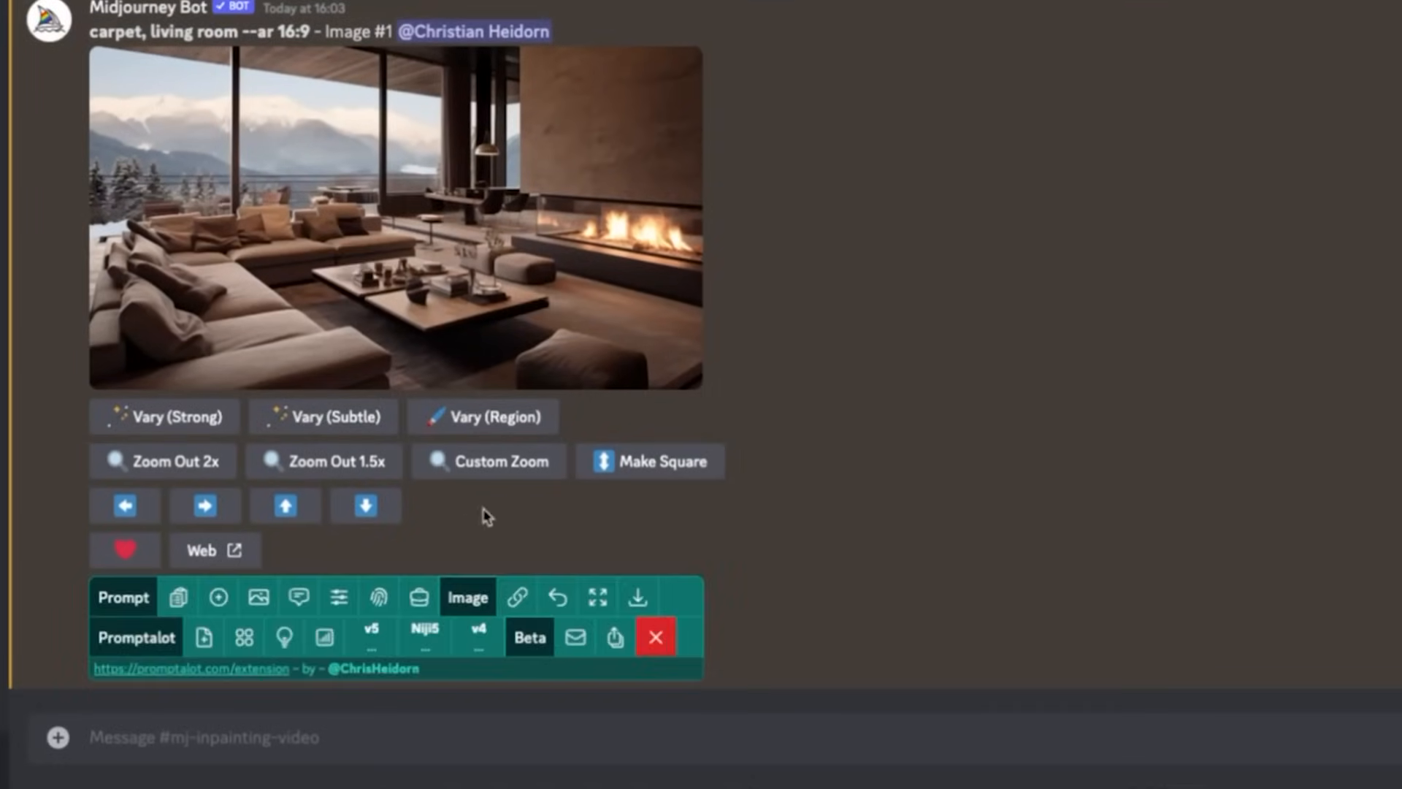
# Open the upscaled carpet living room image for region variation and lasso the foreground floor area containing the pouf
pyautogui.click(477, 415)
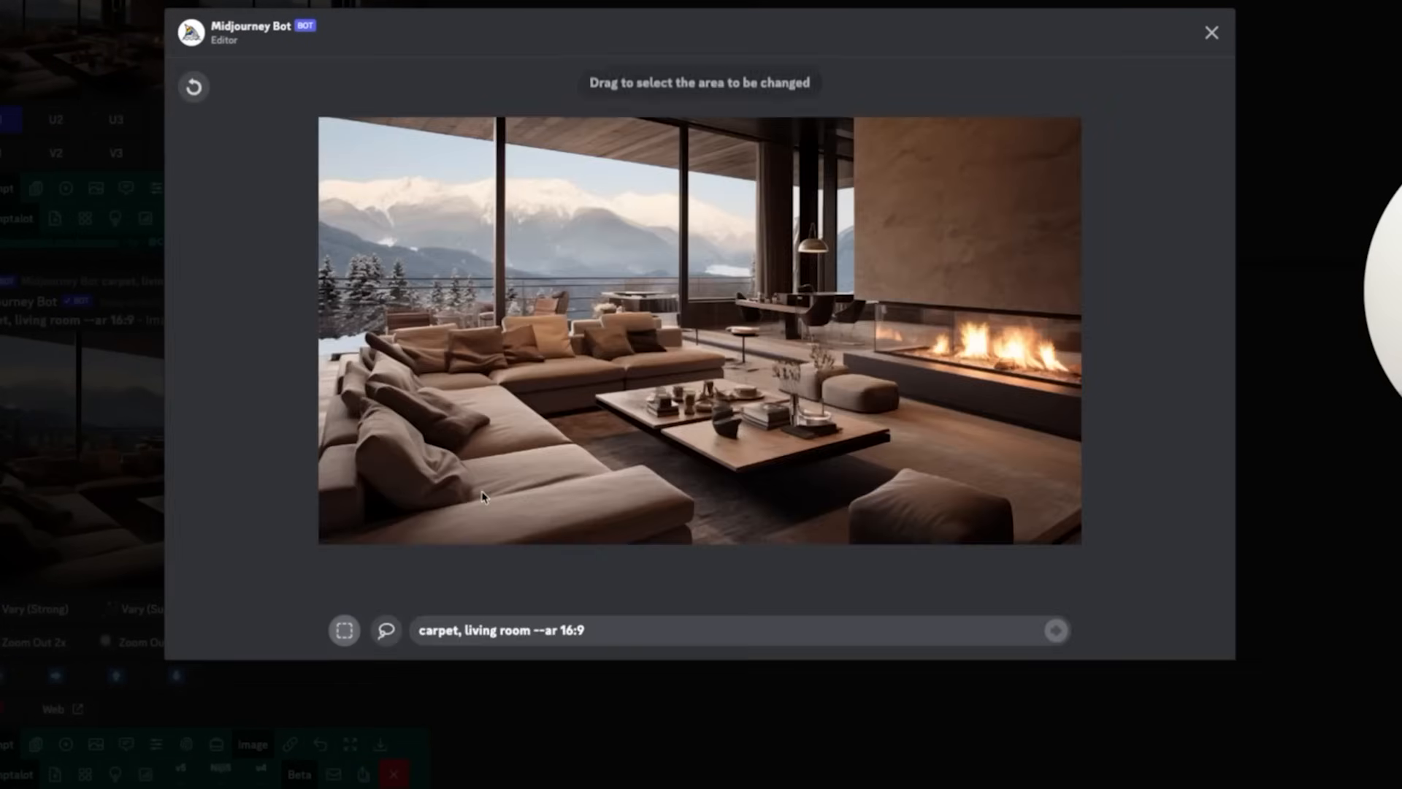
pyautogui.click(387, 630)
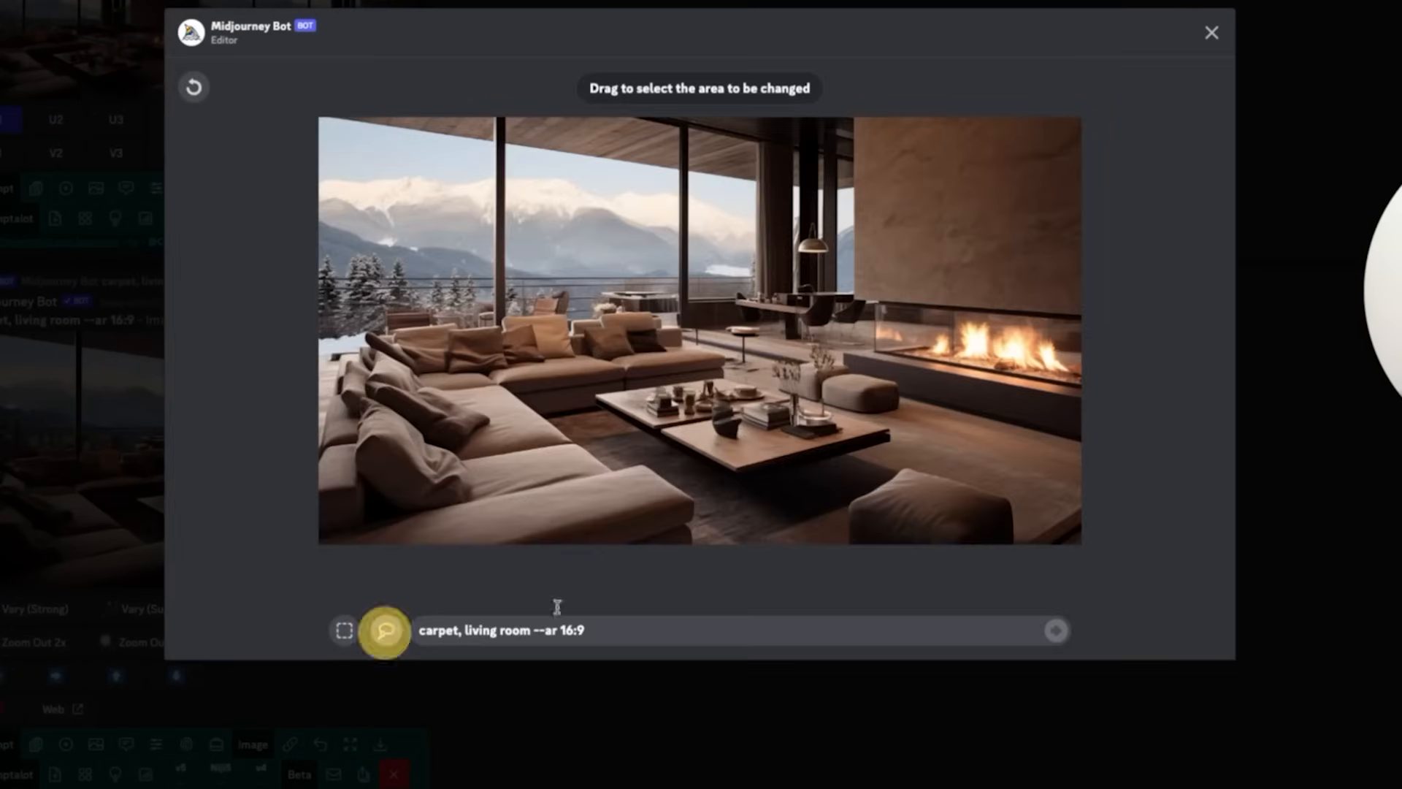
pyautogui.moveTo(740, 548)
pyautogui.mouseDown()
pyautogui.moveTo(740, 487)
pyautogui.moveTo(955, 419)
pyautogui.moveTo(1091, 467)
pyautogui.moveTo(1103, 539)
pyautogui.moveTo(995, 562)
pyautogui.moveTo(739, 544)
pyautogui.mouseUp()
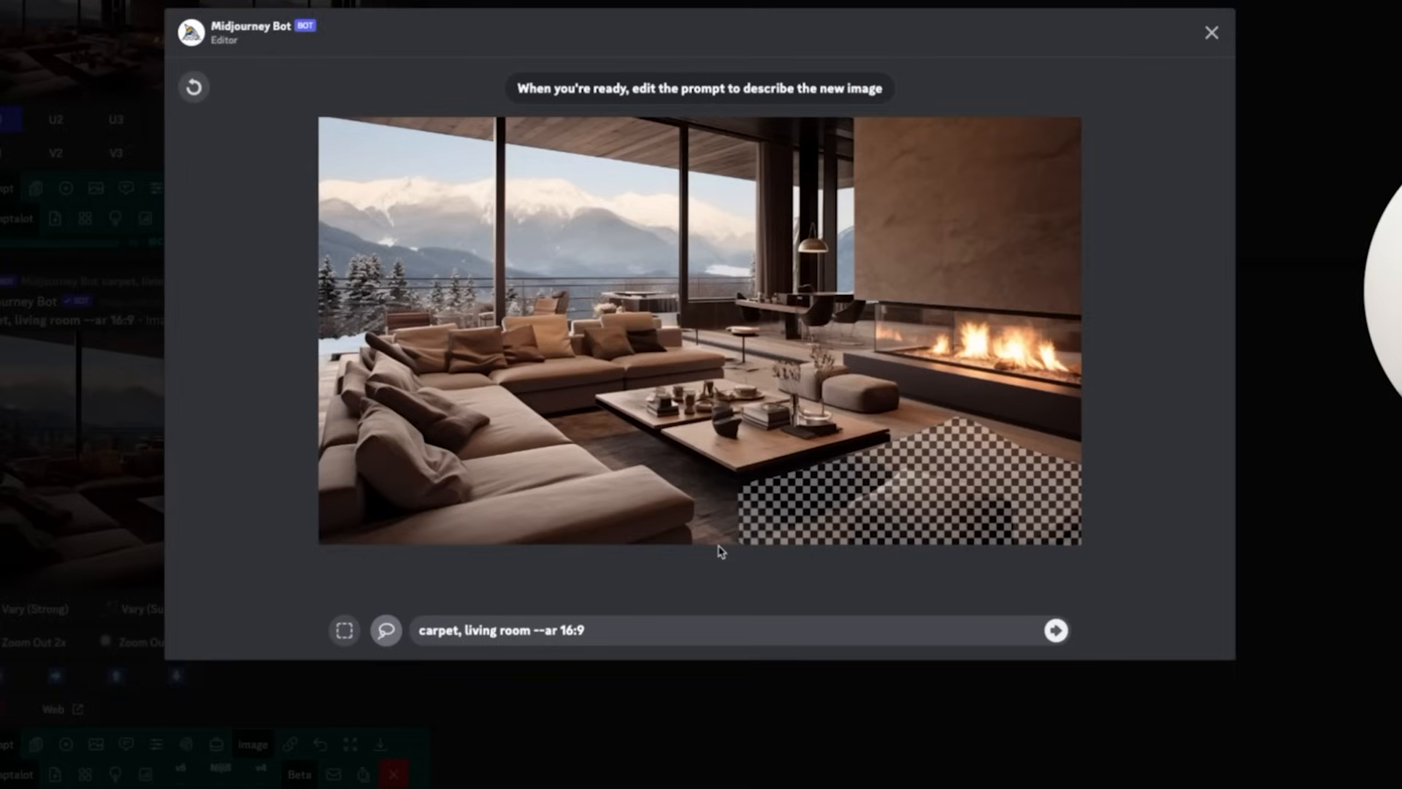
# Replace the region prompt with "empty living room floor --no sofa, pillow" and submit the variation
pyautogui.click(614, 630)
pyautogui.hotkey('ctrl', 'a')
pyautogui.write('empty living room floor --no sofa, pillo')
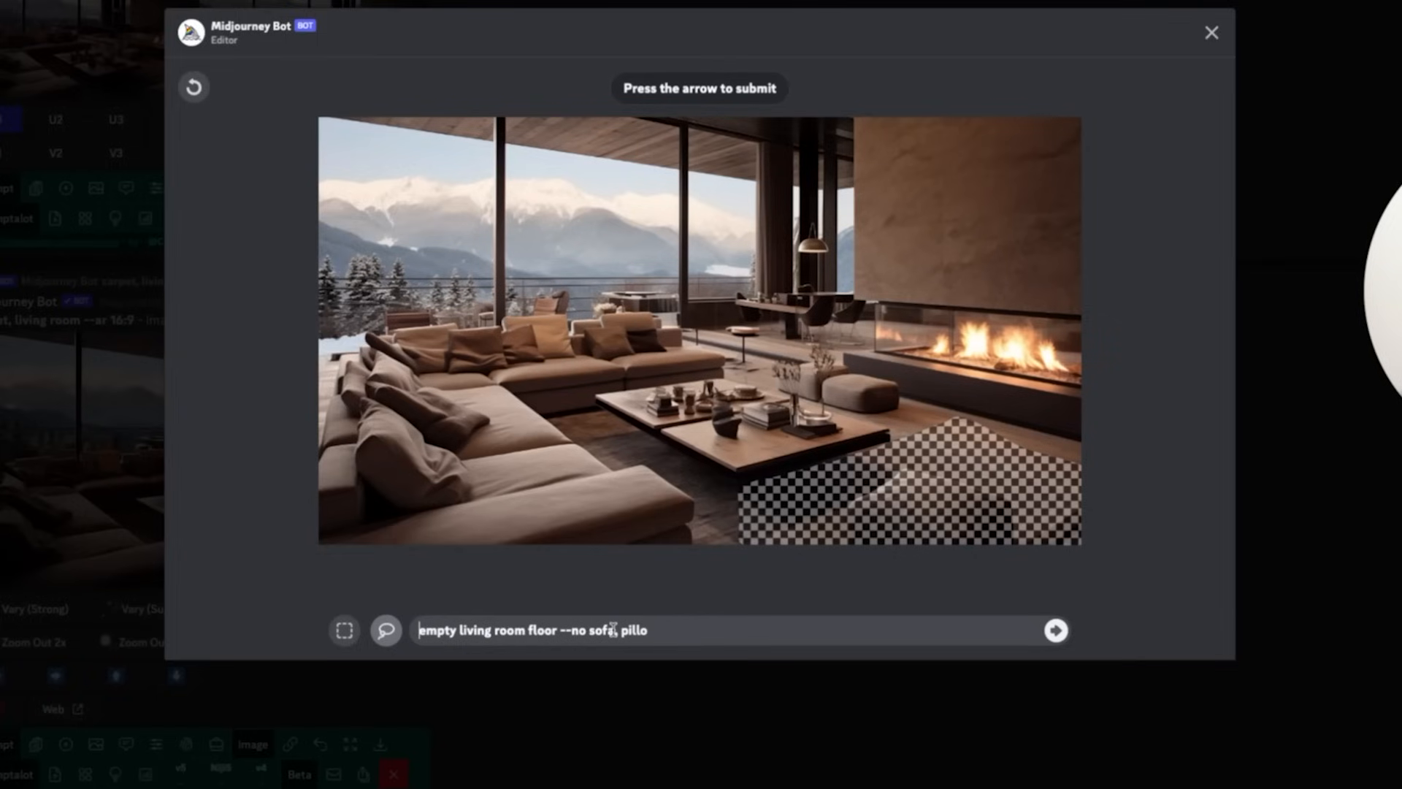
pyautogui.click(526, 630)
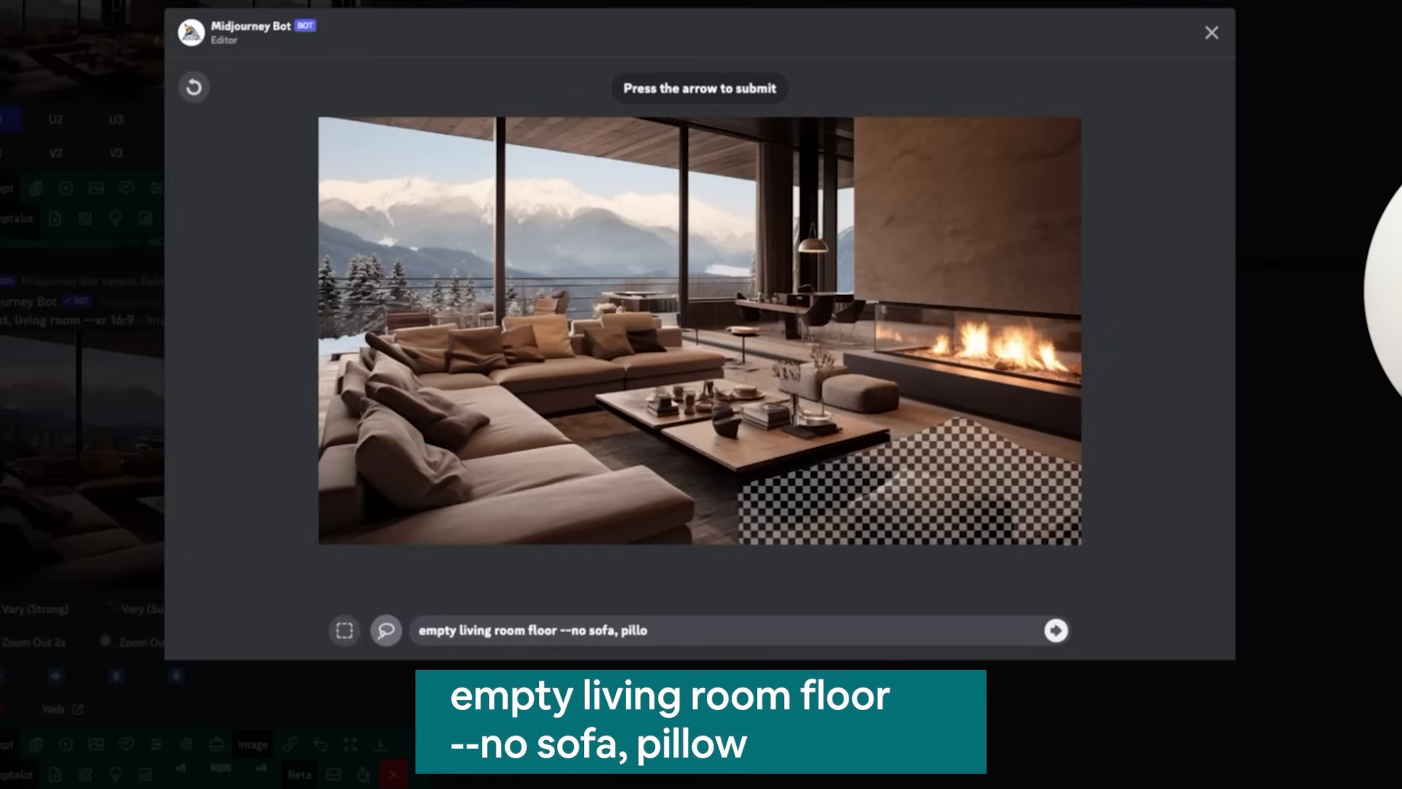
pyautogui.click(648, 629)
pyautogui.write('w')
pyautogui.moveTo(658, 629); pyautogui.dragTo(572, 629)
pyautogui.click(658, 629)
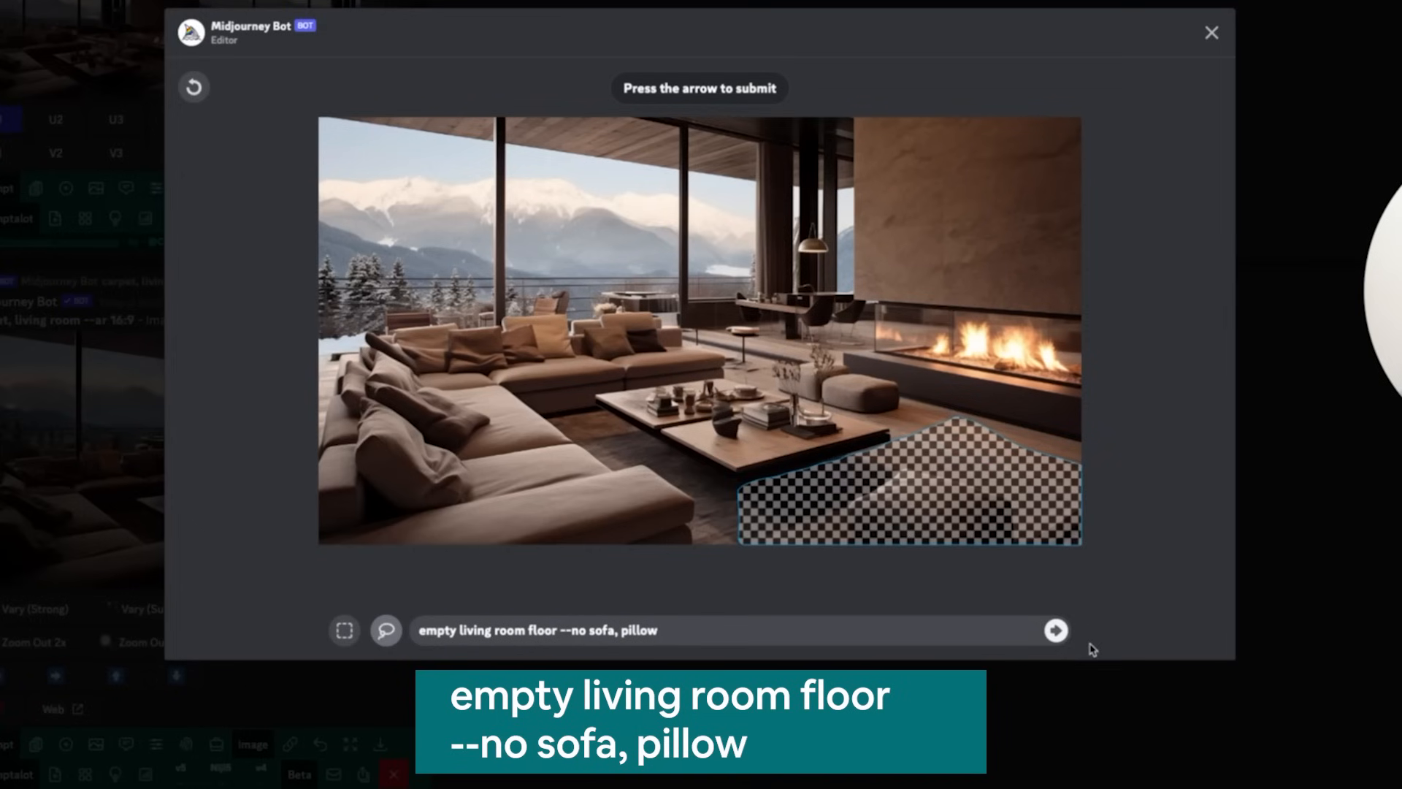
pyautogui.click(1057, 632)
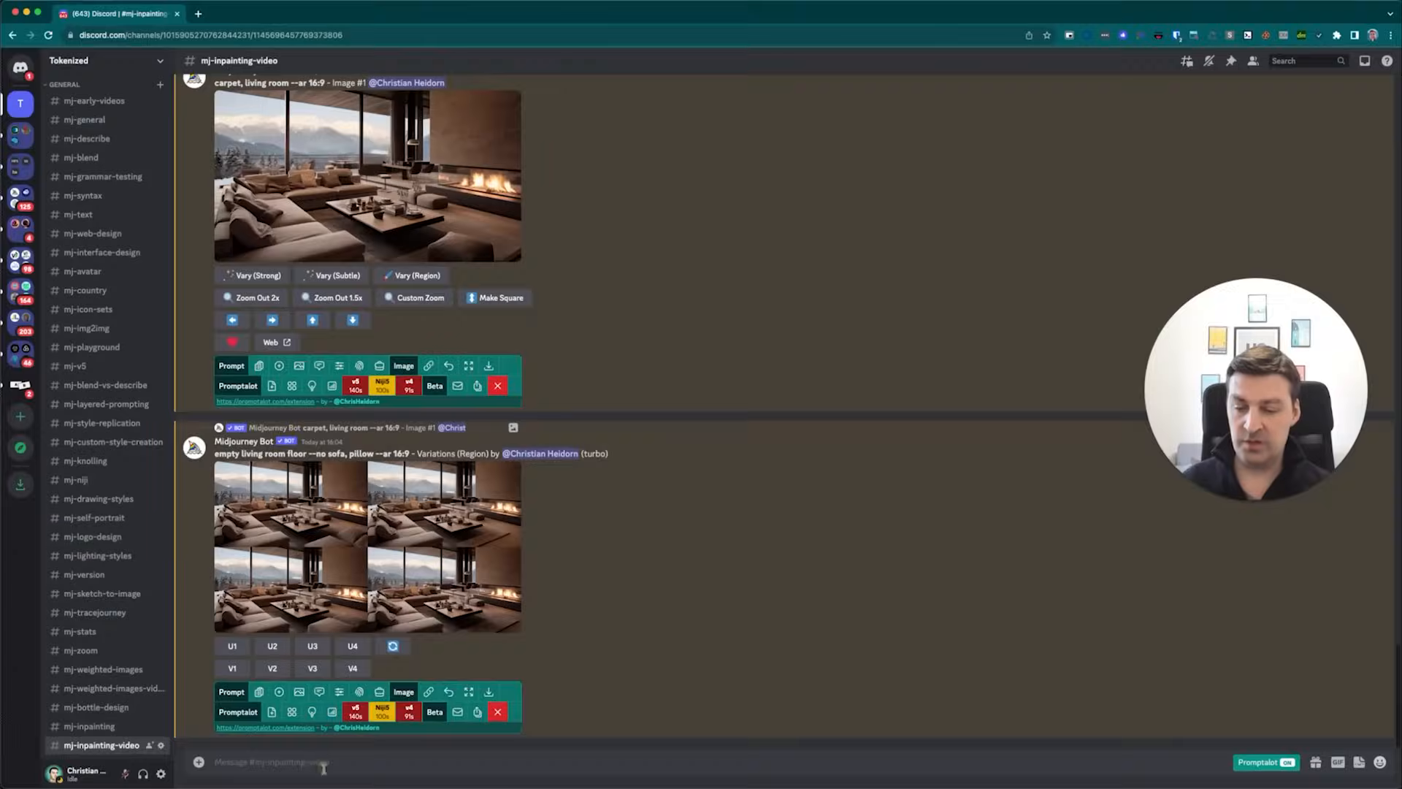
# Generate images from the prompt "interior architecture, photo of living room of luxury condominium in santorini greece, earthy tones, warm, cozy, summer, bright sunlight --style raw --ar 16:9"
pyautogui.write('/imag')
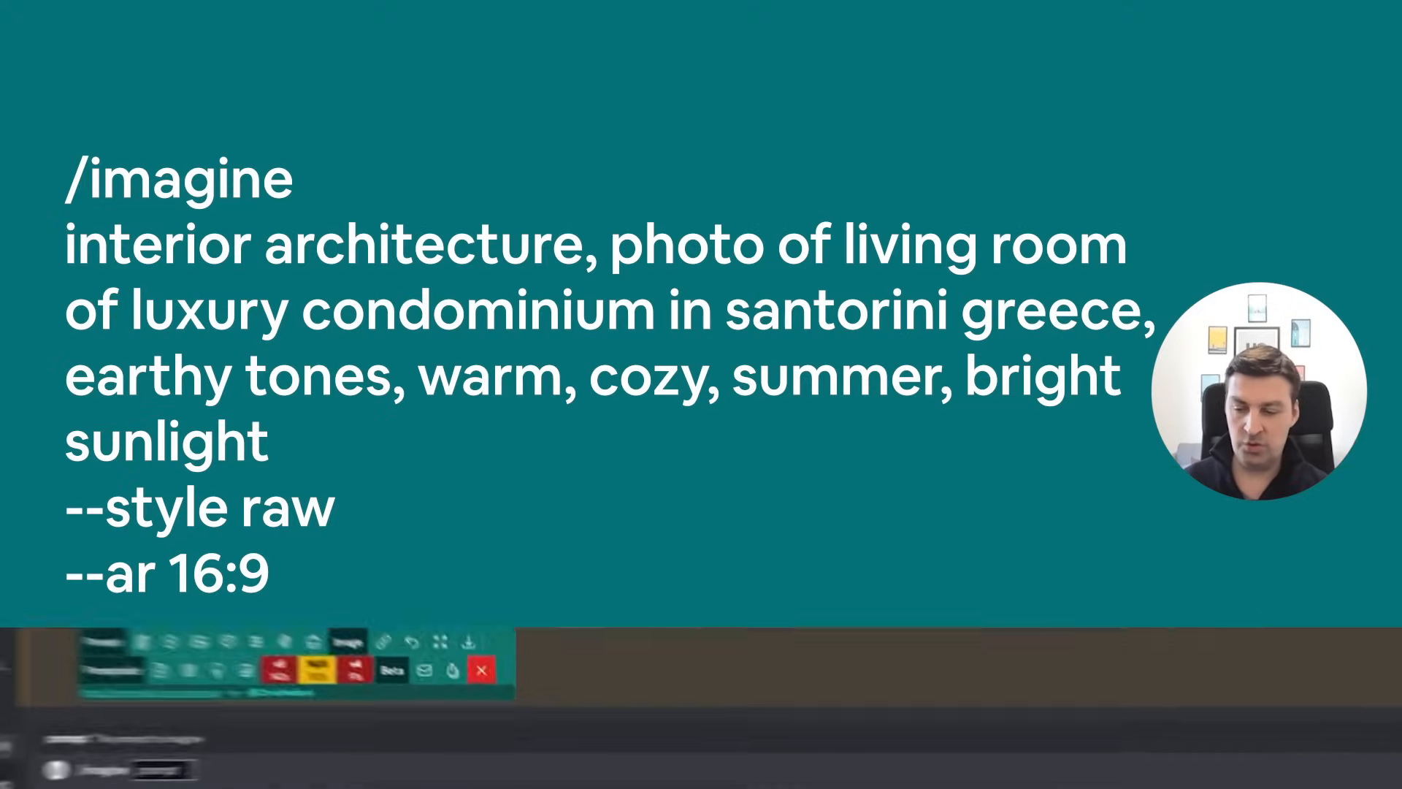
pyautogui.press('Tab')
pyautogui.write('interior architecture, photo of living room of luxury condominium in santorini greece, earthy tones, warm, cozy, summer, bright sunlight --style raw --ar 16:9')
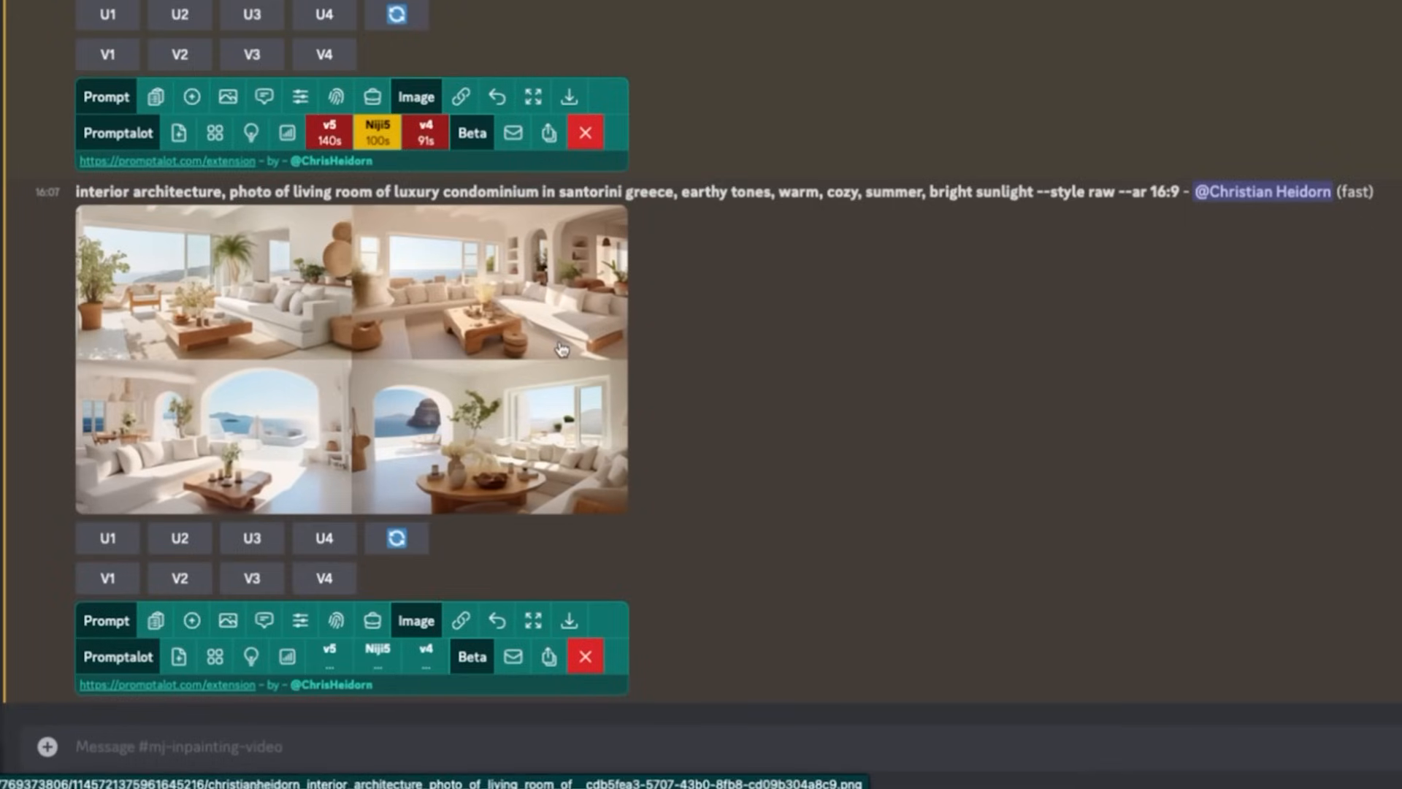
pyautogui.moveTo(1376, 193); pyautogui.dragTo(100, 181)
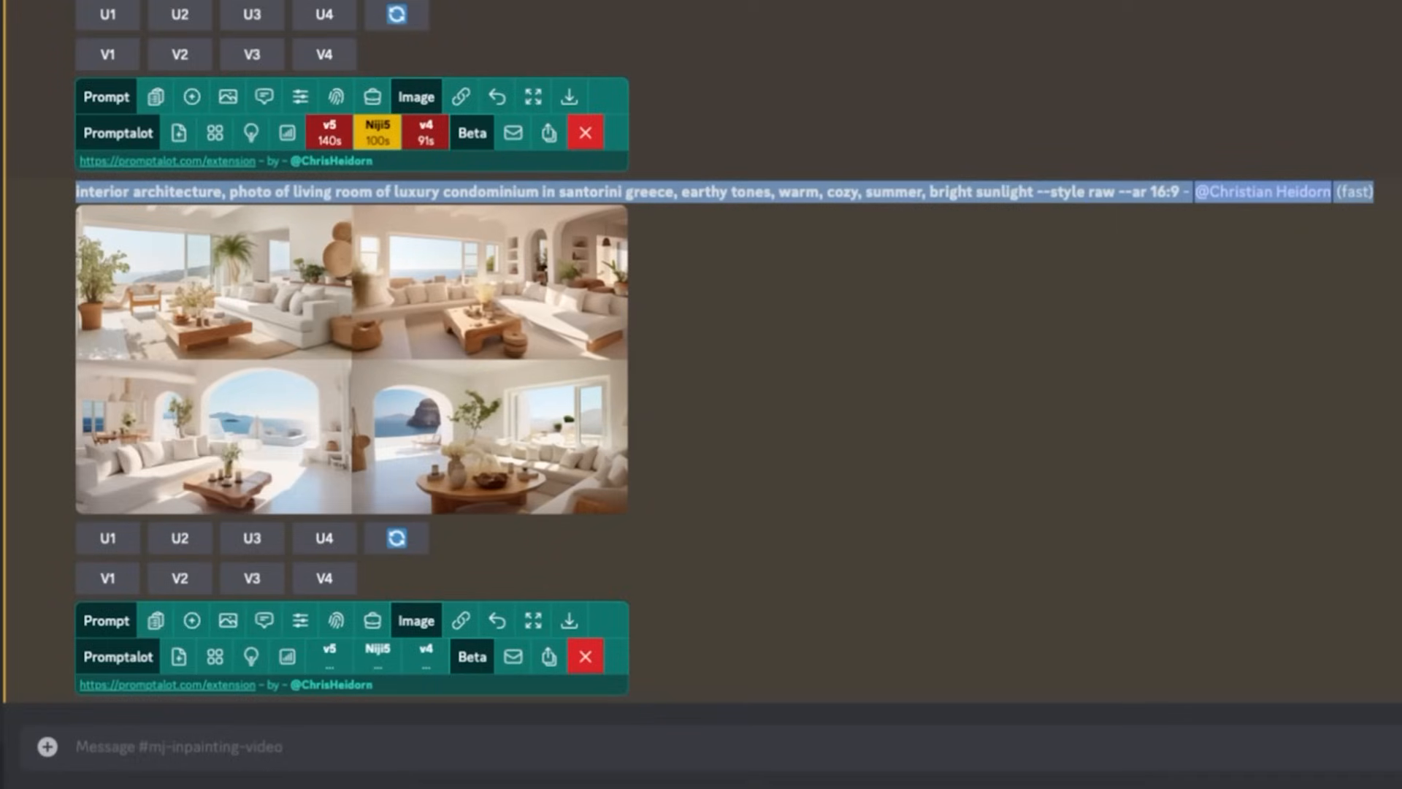
pyautogui.click(1394, 212)
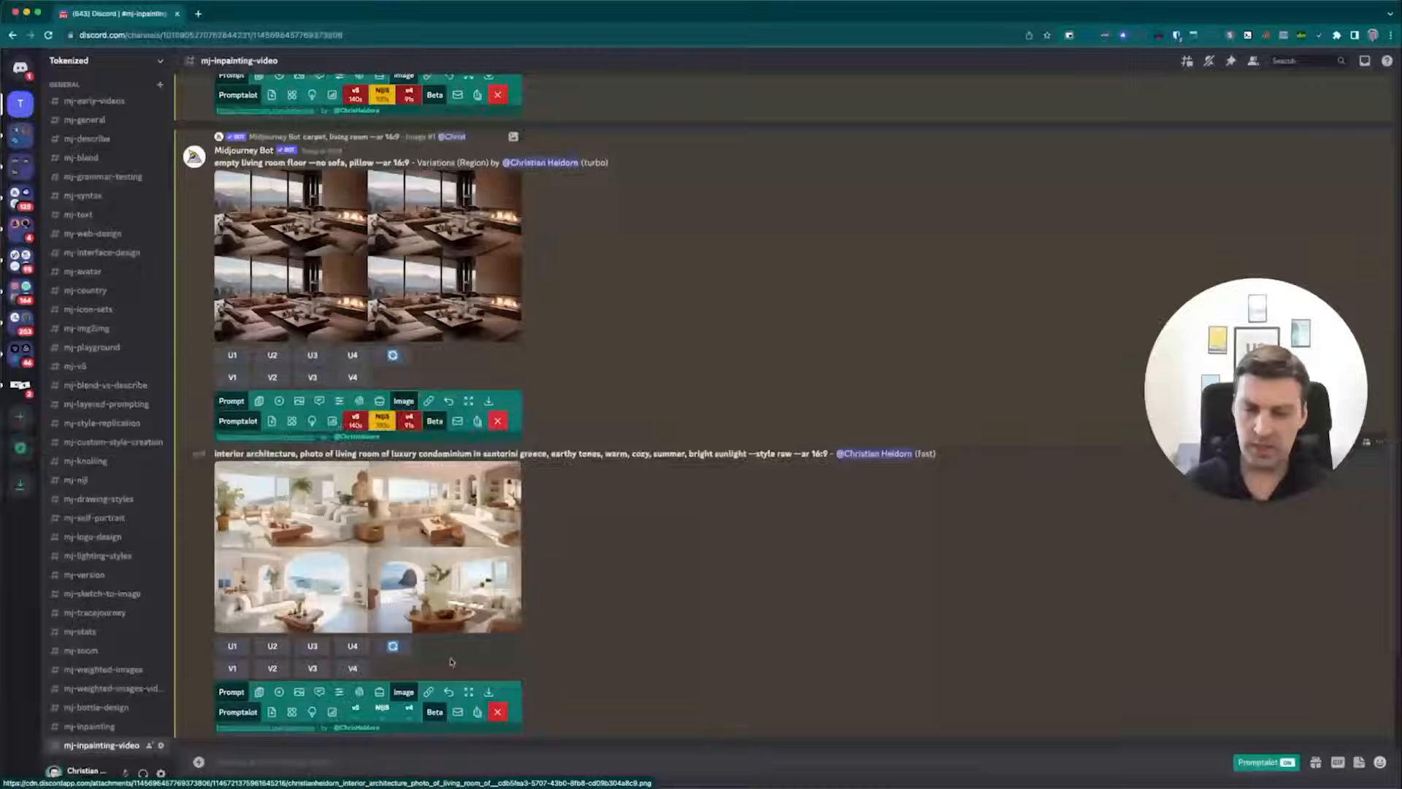
# Upscale the third Santorini living room image and open it for region variation with the lasso selection tool
pyautogui.click(312, 645)
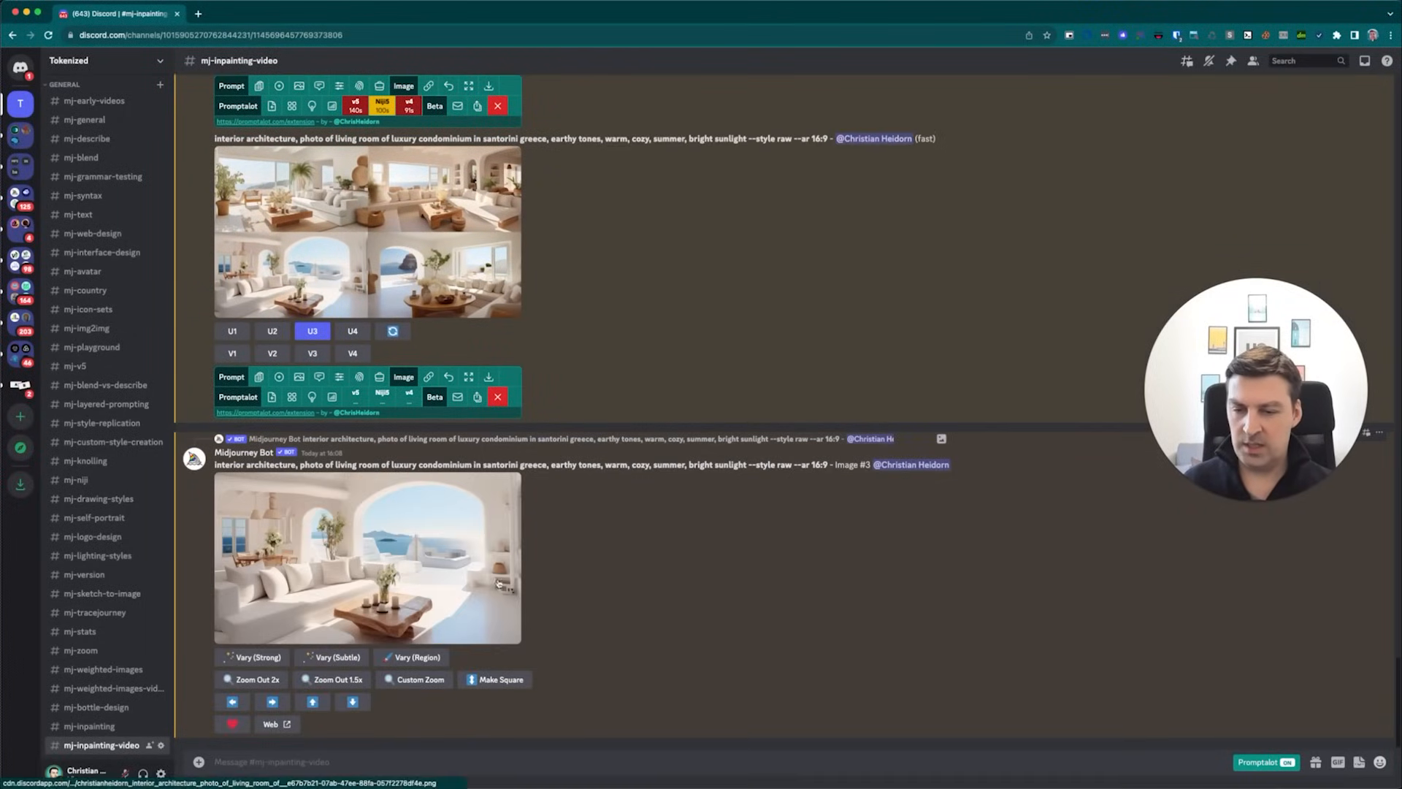
pyautogui.click(413, 658)
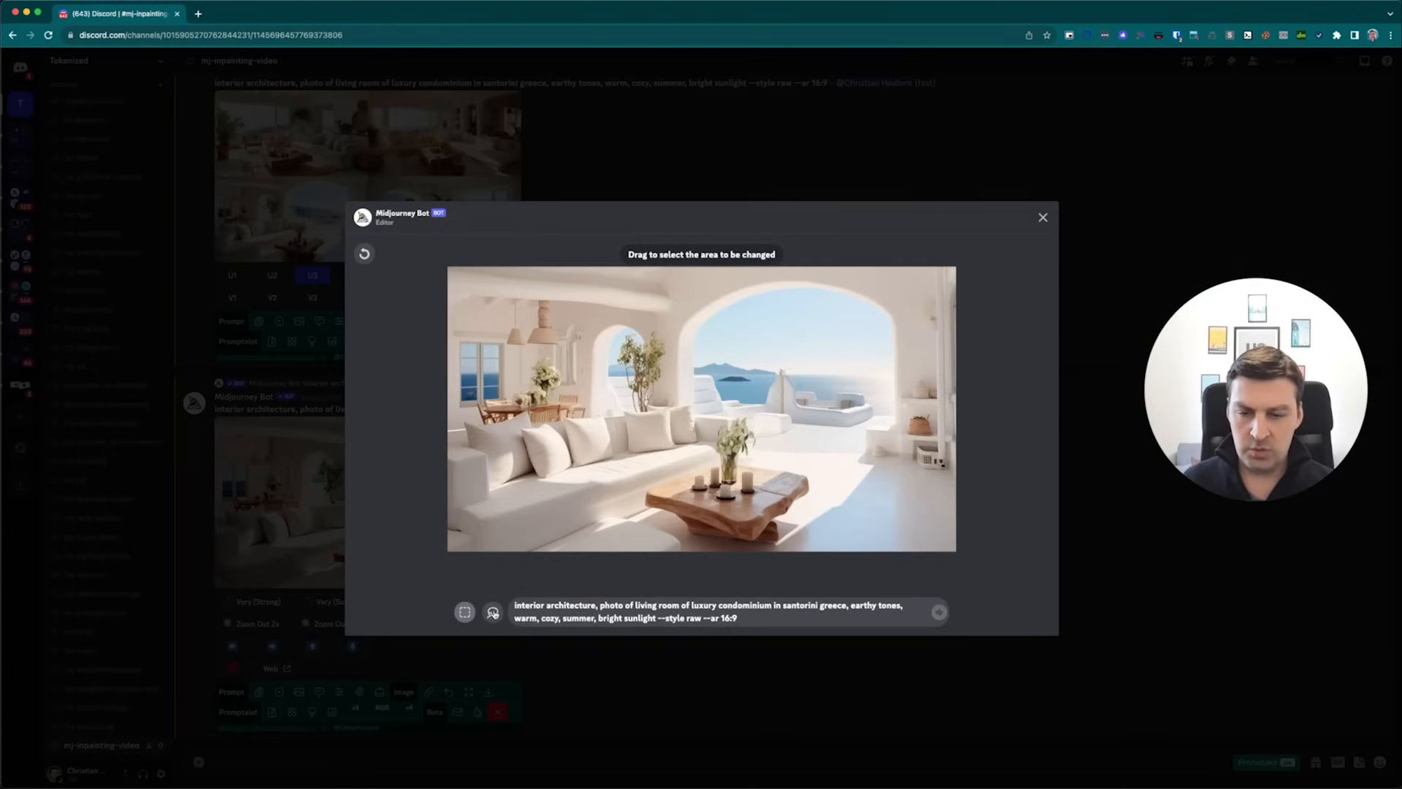
pyautogui.click(696, 397)
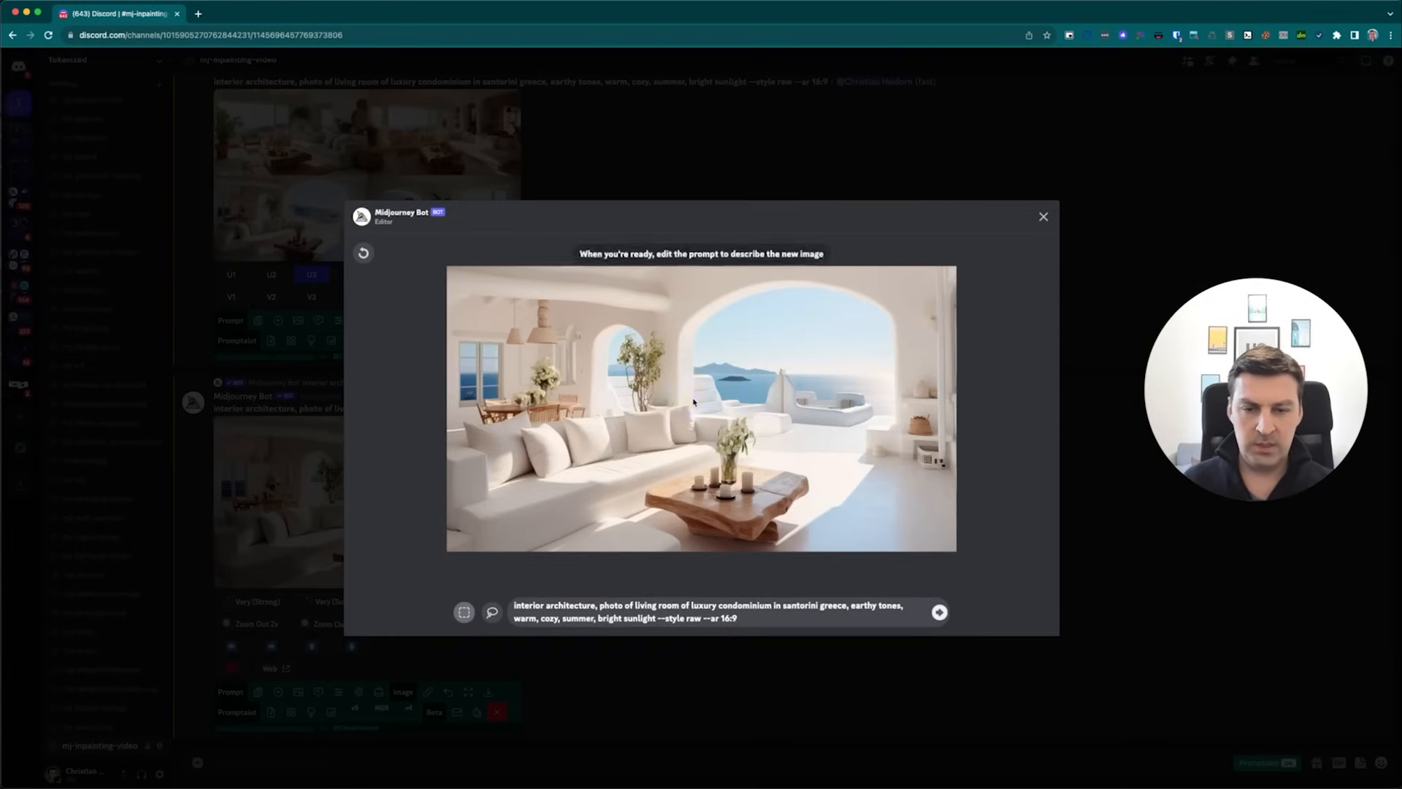
pyautogui.scroll(5, 696, 397)
pyautogui.click(292, 777)
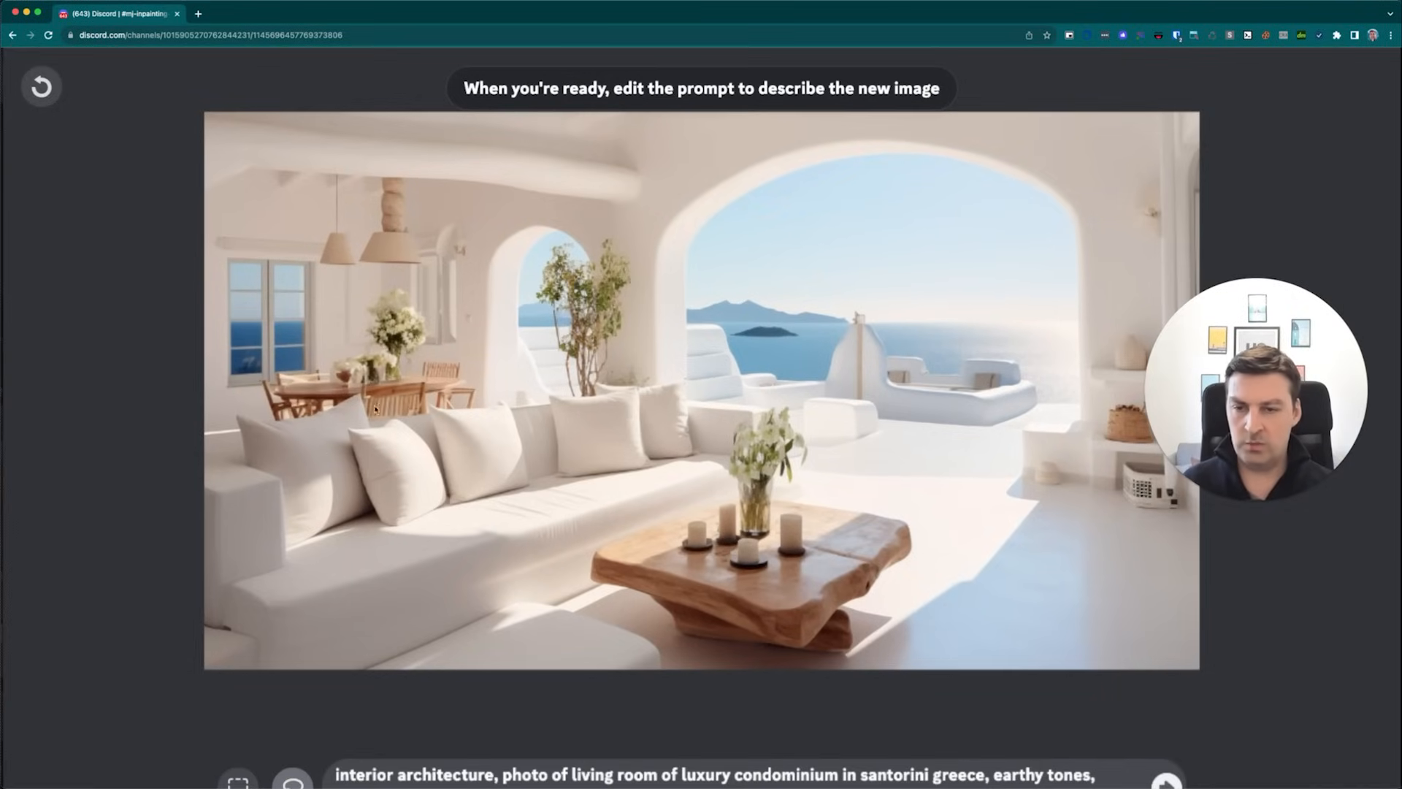
# Lasso the sea and sky views seen through the large arch, the small arch and the dining area window
pyautogui.moveTo(1063, 401)
pyautogui.mouseDown()
pyautogui.moveTo(1071, 219)
pyautogui.moveTo(1008, 166)
pyautogui.moveTo(898, 144)
pyautogui.moveTo(787, 167)
pyautogui.moveTo(692, 229)
pyautogui.moveTo(676, 314)
pyautogui.moveTo(727, 325)
pyautogui.moveTo(747, 365)
pyautogui.moveTo(783, 380)
pyautogui.moveTo(823, 374)
pyautogui.moveTo(863, 320)
pyautogui.moveTo(892, 354)
pyautogui.moveTo(961, 366)
pyautogui.moveTo(1074, 354)
pyautogui.moveTo(1027, 363)
pyautogui.moveTo(1076, 400)
pyautogui.moveTo(1073, 350)
pyautogui.moveTo(1052, 350)
pyautogui.mouseUp()
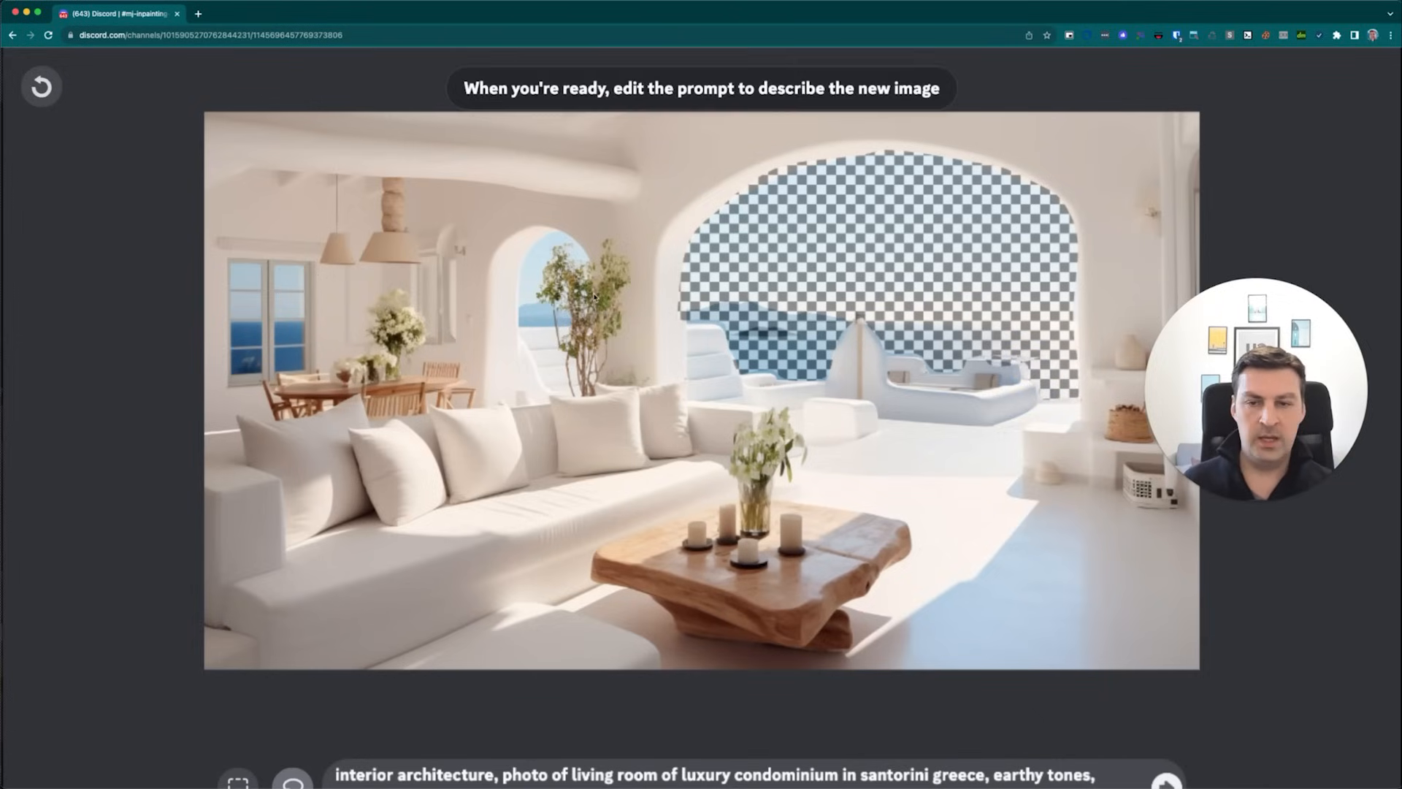
pyautogui.moveTo(520, 326)
pyautogui.mouseDown()
pyautogui.moveTo(595, 332)
pyautogui.moveTo(605, 274)
pyautogui.moveTo(585, 238)
pyautogui.moveTo(550, 232)
pyautogui.moveTo(524, 292)
pyautogui.mouseUp()
pyautogui.moveTo(309, 262)
pyautogui.mouseDown()
pyautogui.moveTo(235, 260)
pyautogui.moveTo(226, 297)
pyautogui.moveTo(236, 387)
pyautogui.moveTo(315, 387)
pyautogui.mouseUp()
# Replace the region prompt with "new york city skyline during sunset" and submit the variation
pyautogui.scroll(-5, 314, 383)
pyautogui.moveTo(757, 618); pyautogui.dragTo(508, 585)
pyautogui.write('new york city skyline during sunset')
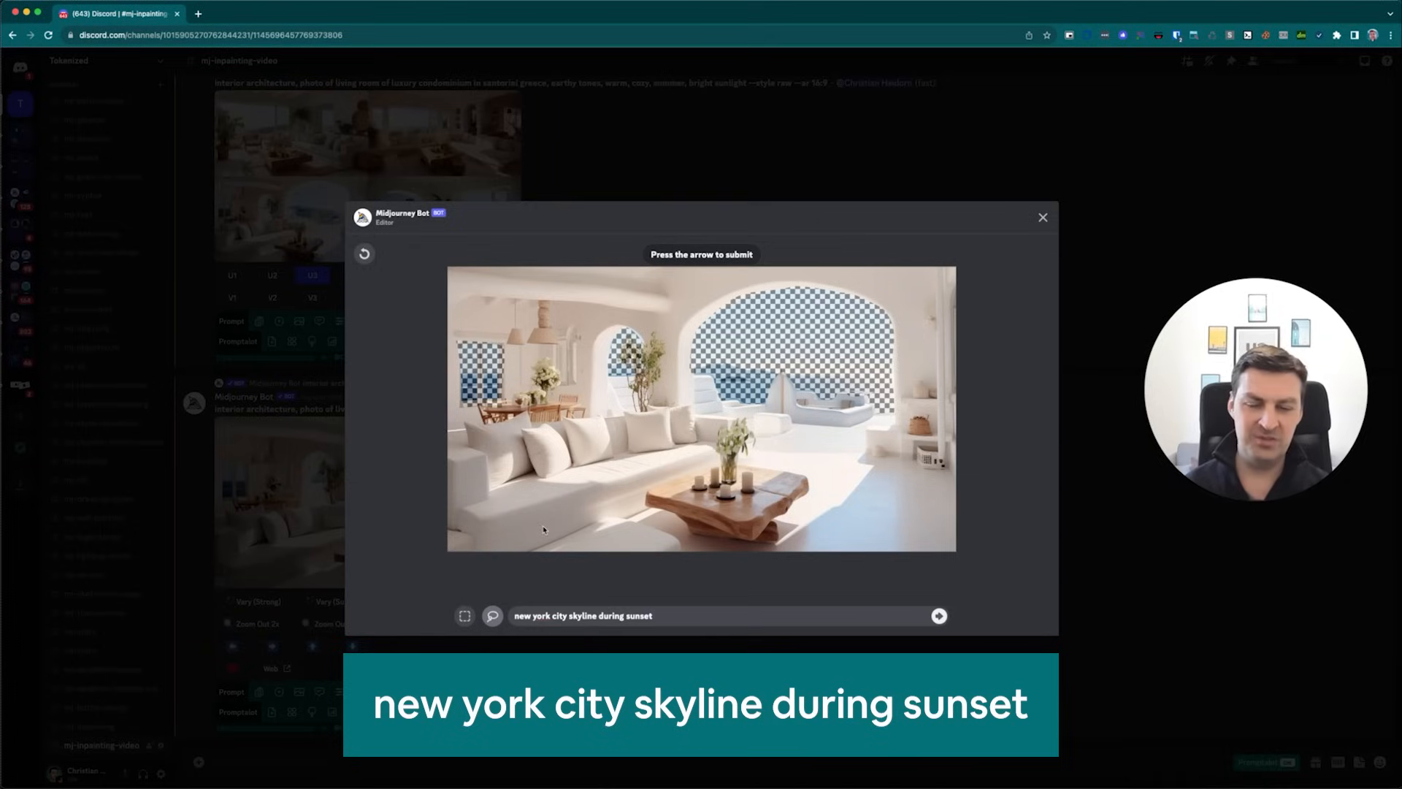
pyautogui.click(942, 623)
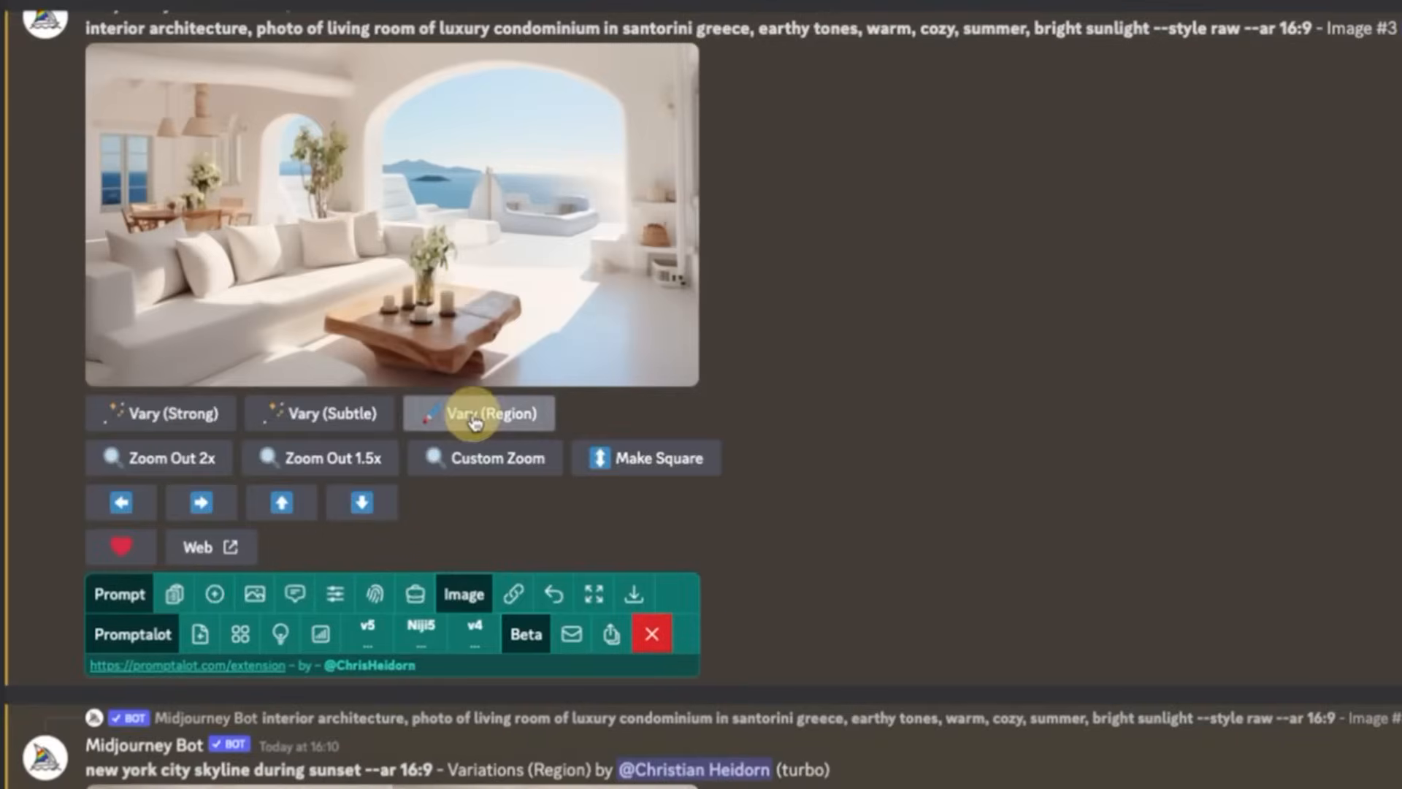
# Reopen the Santorini image for region variation and extend the lasso selection over the terrace outside the large and small arches
pyautogui.click(414, 276)
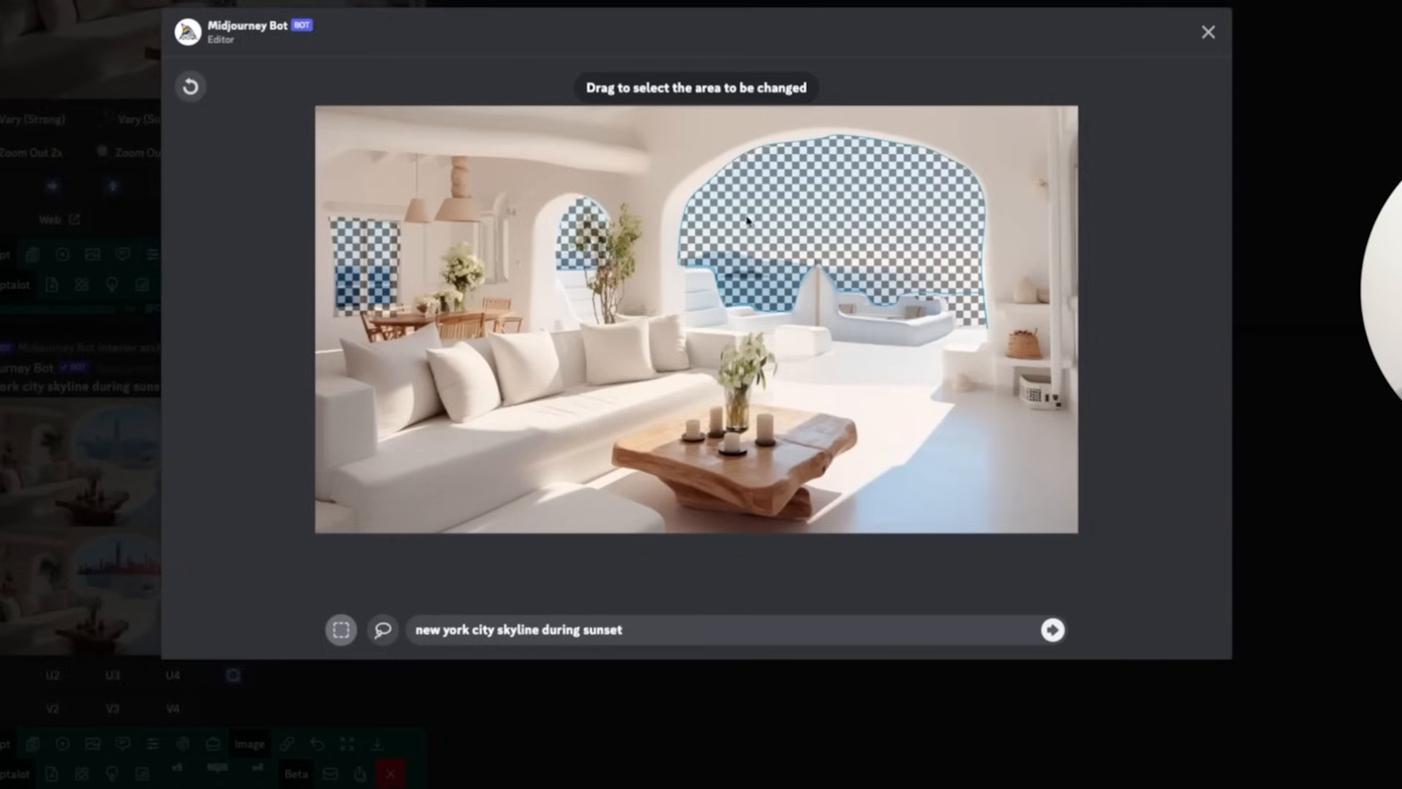
pyautogui.click(383, 629)
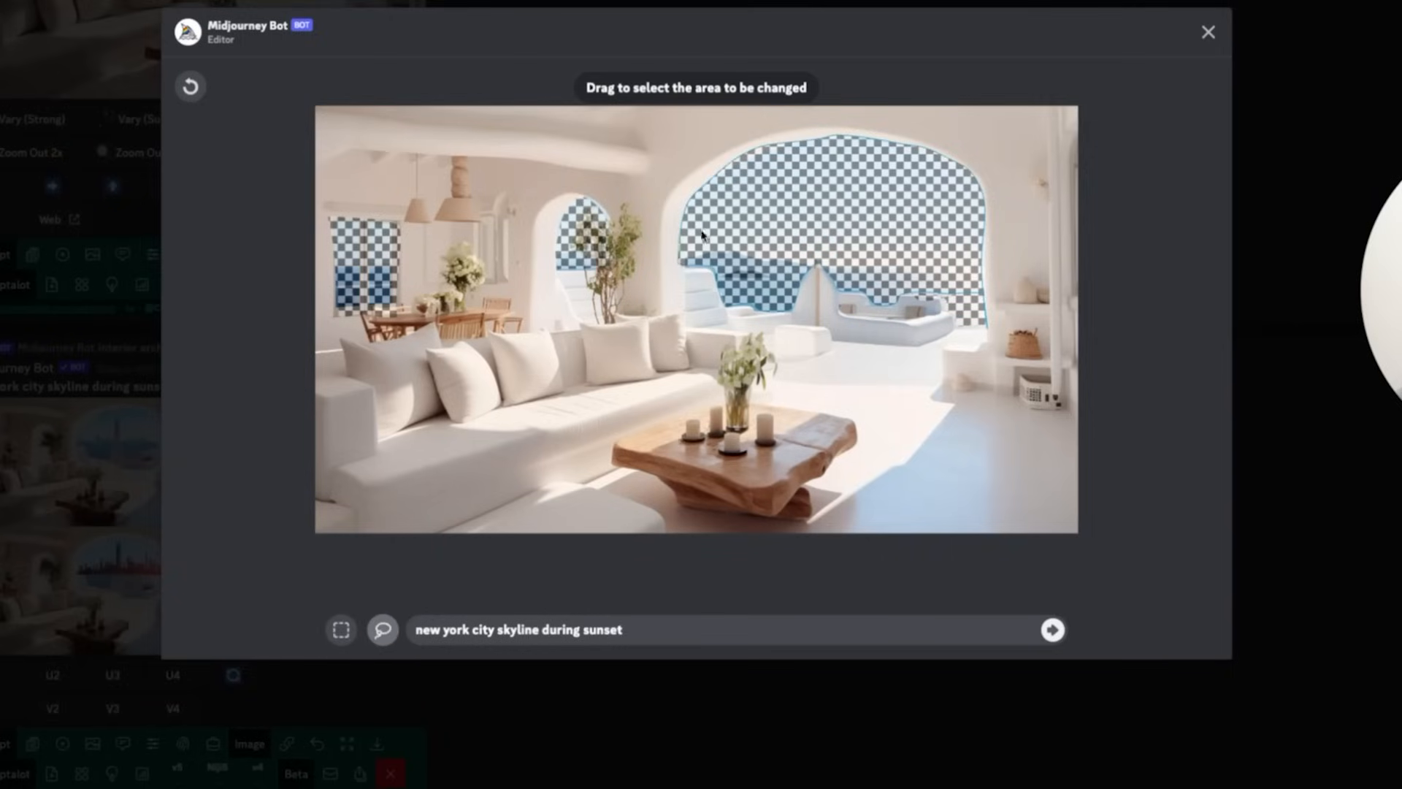
pyautogui.moveTo(680, 265)
pyautogui.mouseDown()
pyautogui.moveTo(690, 326)
pyautogui.moveTo(745, 331)
pyautogui.moveTo(751, 370)
pyautogui.moveTo(938, 375)
pyautogui.moveTo(937, 347)
pyautogui.moveTo(982, 342)
pyautogui.moveTo(986, 301)
pyautogui.moveTo(959, 214)
pyautogui.moveTo(916, 182)
pyautogui.mouseUp()
pyautogui.moveTo(559, 271)
pyautogui.mouseDown()
pyautogui.moveTo(584, 319)
pyautogui.moveTo(604, 250)
pyautogui.moveTo(613, 265)
pyautogui.mouseUp()
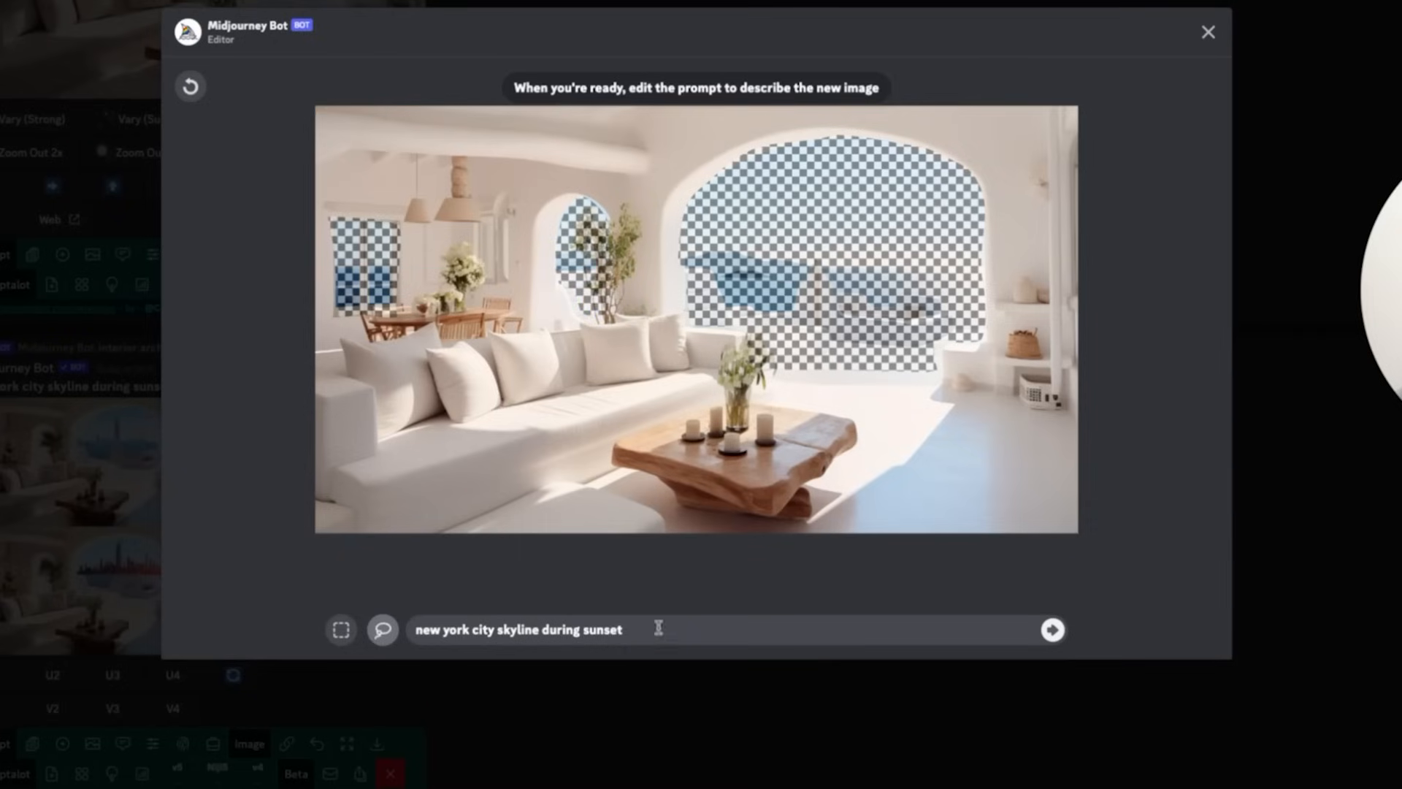
# Replace the region prompt with "thick snowflakes falling, swiss alps" and submit the variation
pyautogui.moveTo(643, 629); pyautogui.dragTo(307, 616)
pyautogui.write('thick snowflakes falling, swiss alps')
pyautogui.press('Home')
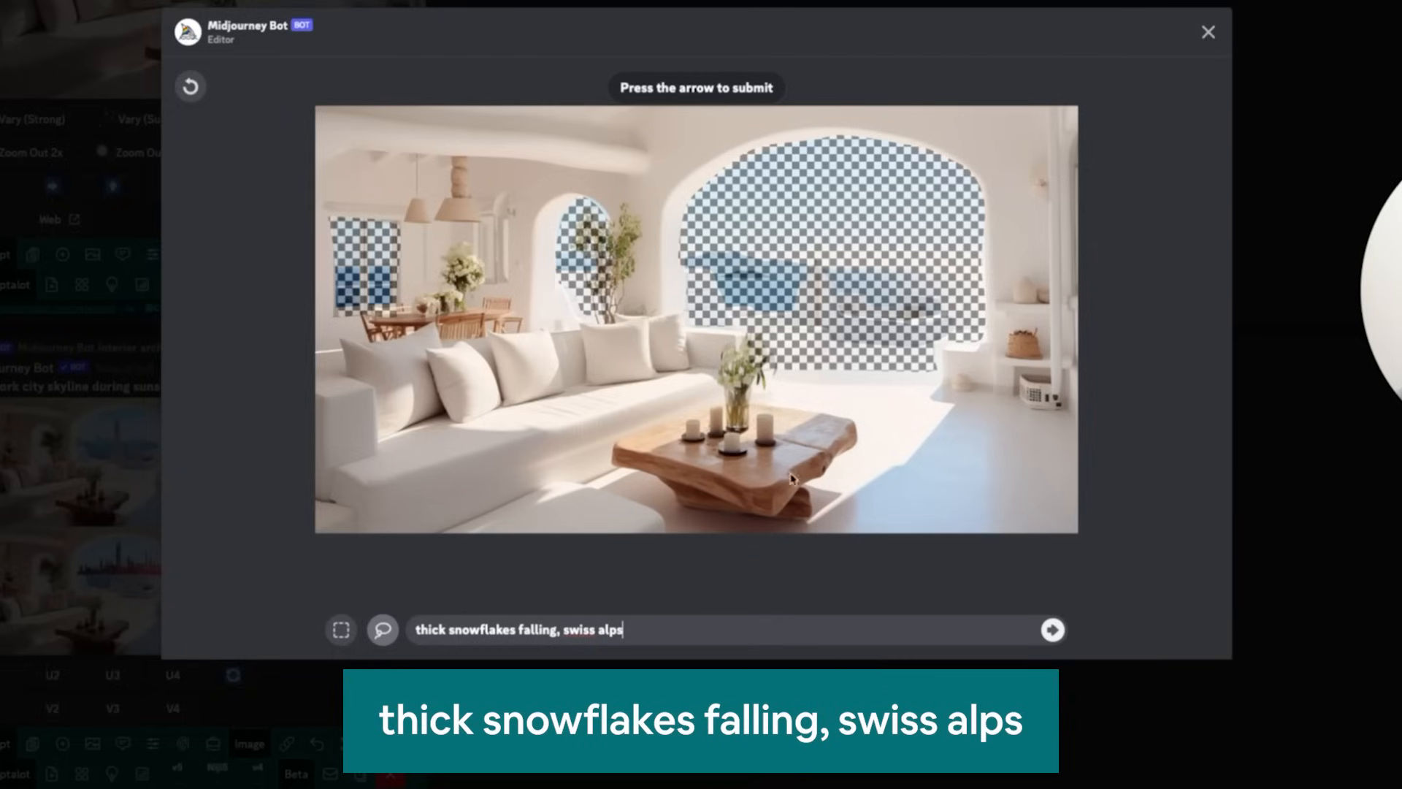
pyautogui.click(1052, 629)
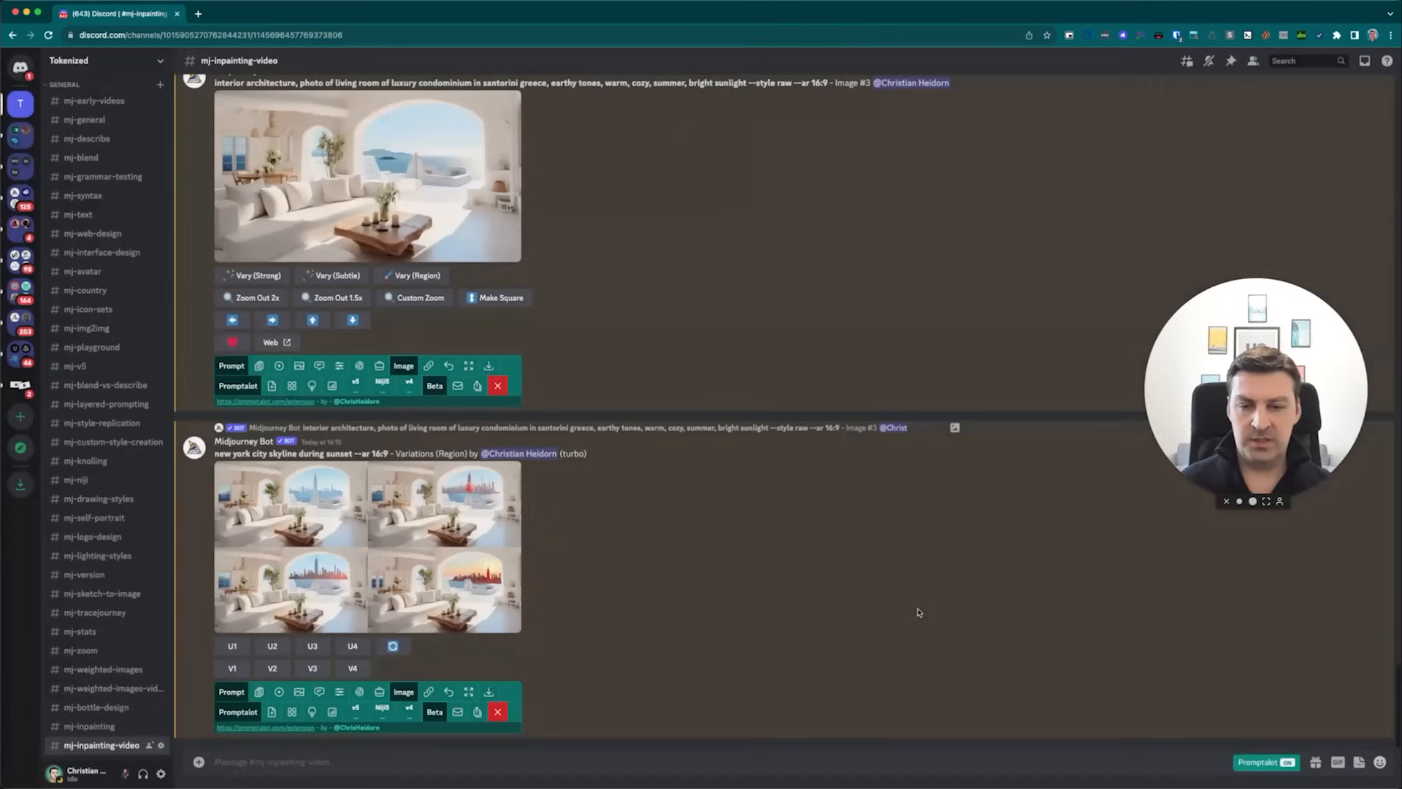
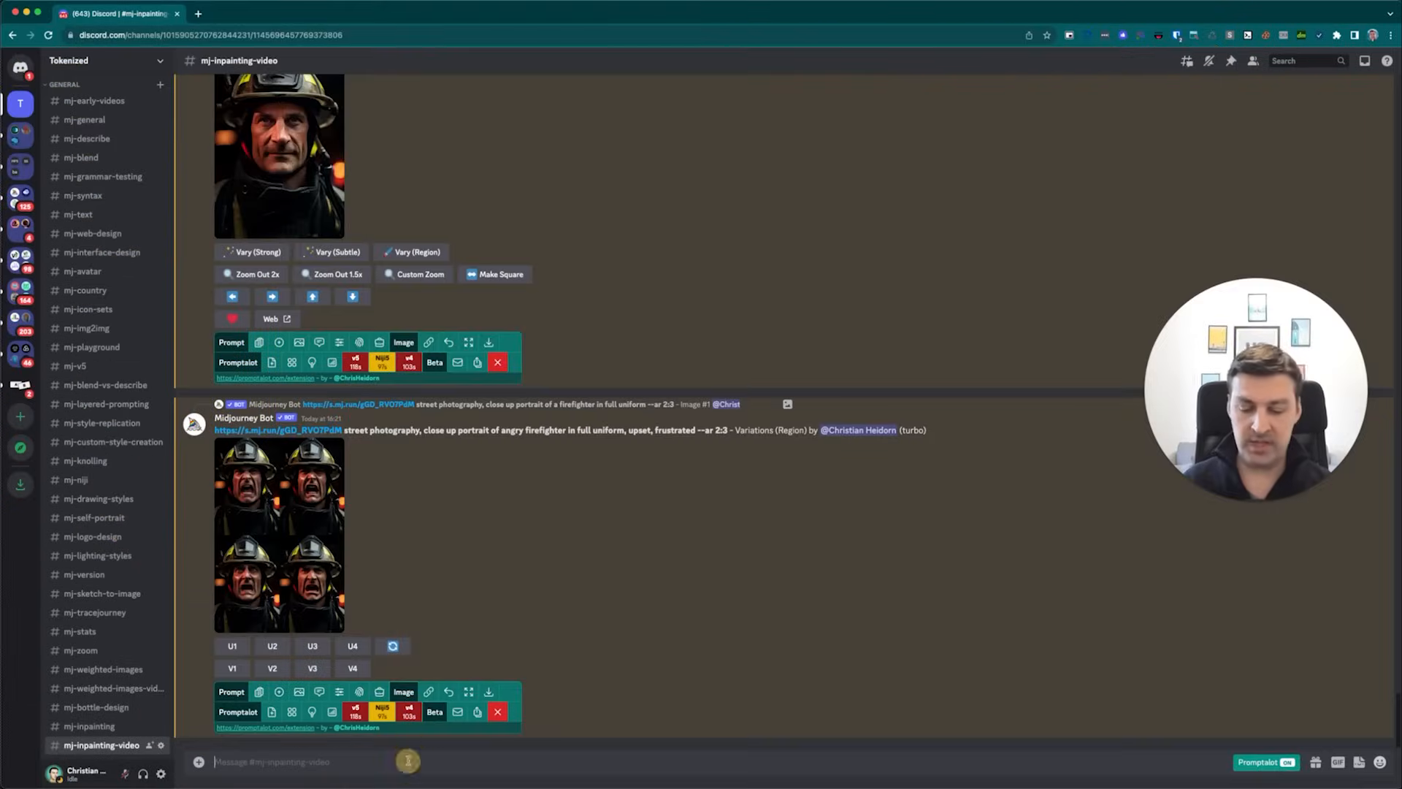
# Generate images from the prompt "street photography, full body shot of fashion model walking through the streets of amsterdam, autumn season --v 5.2 --style raw --ar 2:3"
pyautogui.write('/imag')
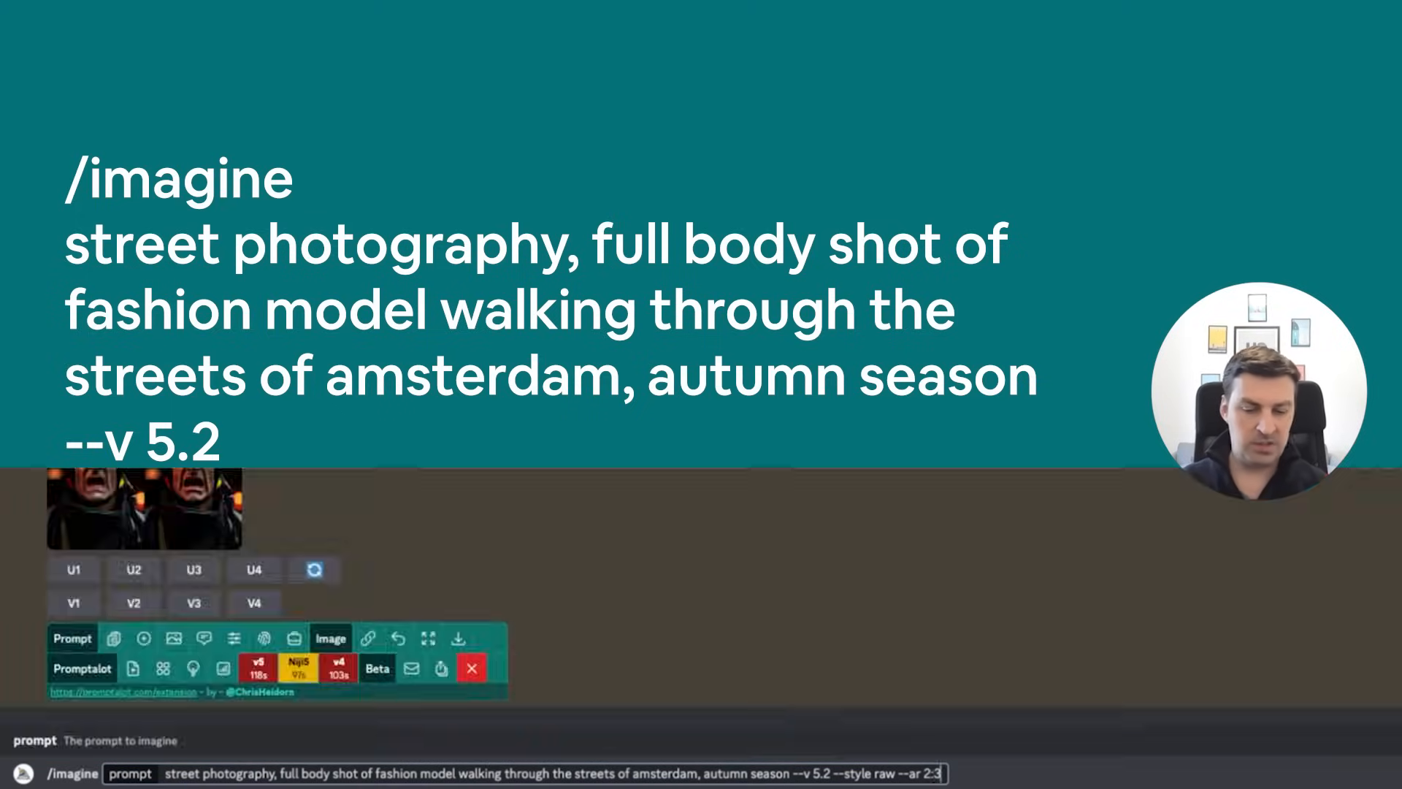
pyautogui.press('Return')
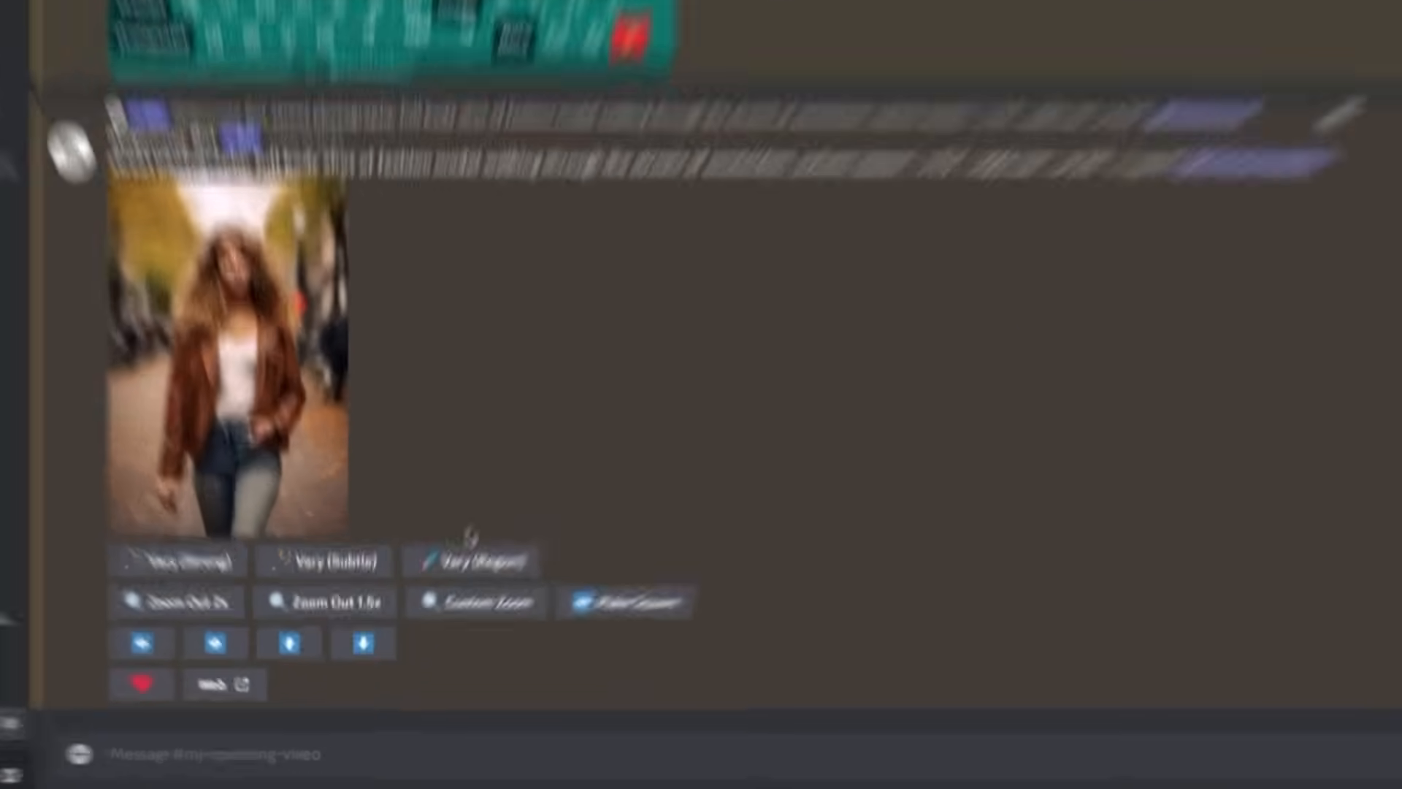
# Open the upscaled fashion model image for region variation and lasso the woman's hair and face
pyautogui.click(476, 562)
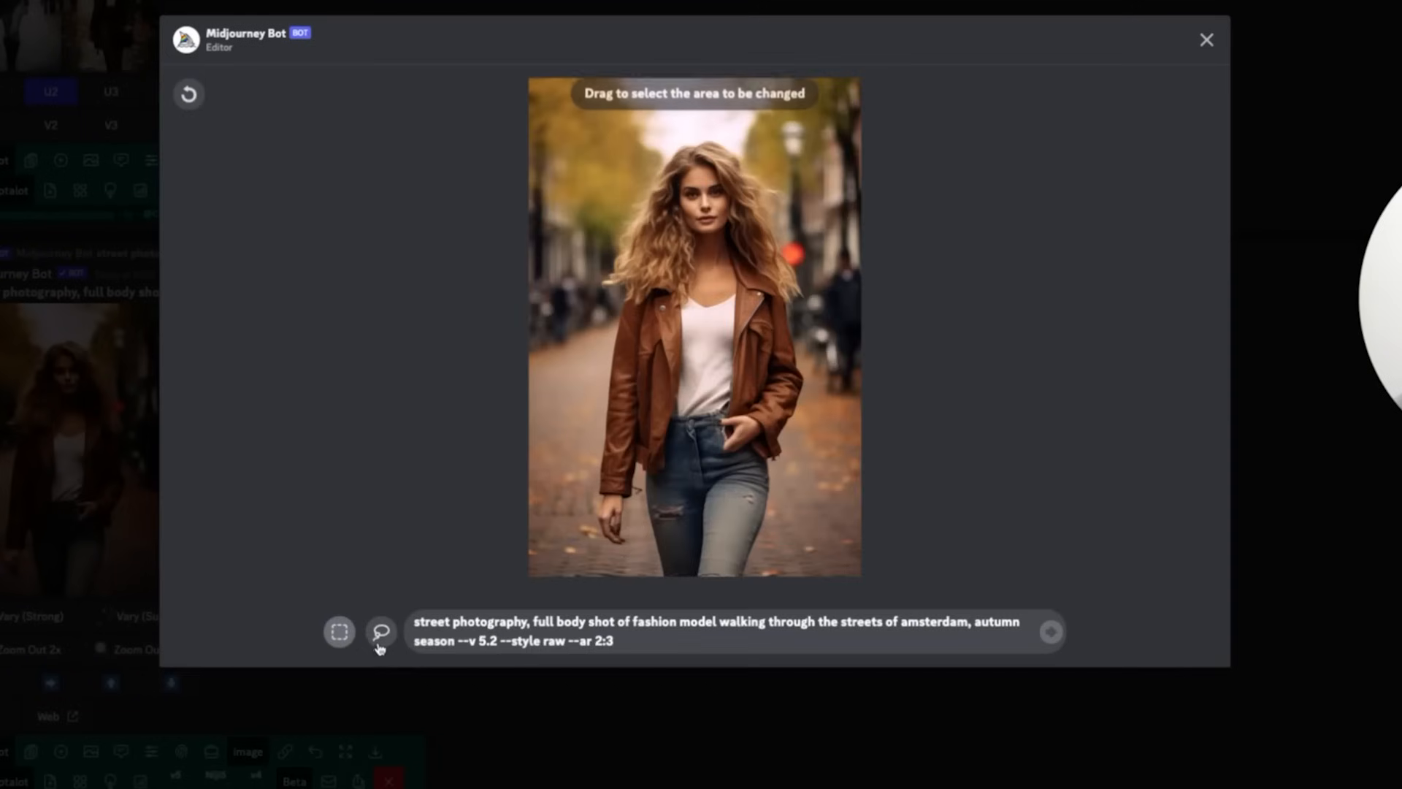
pyautogui.click(380, 632)
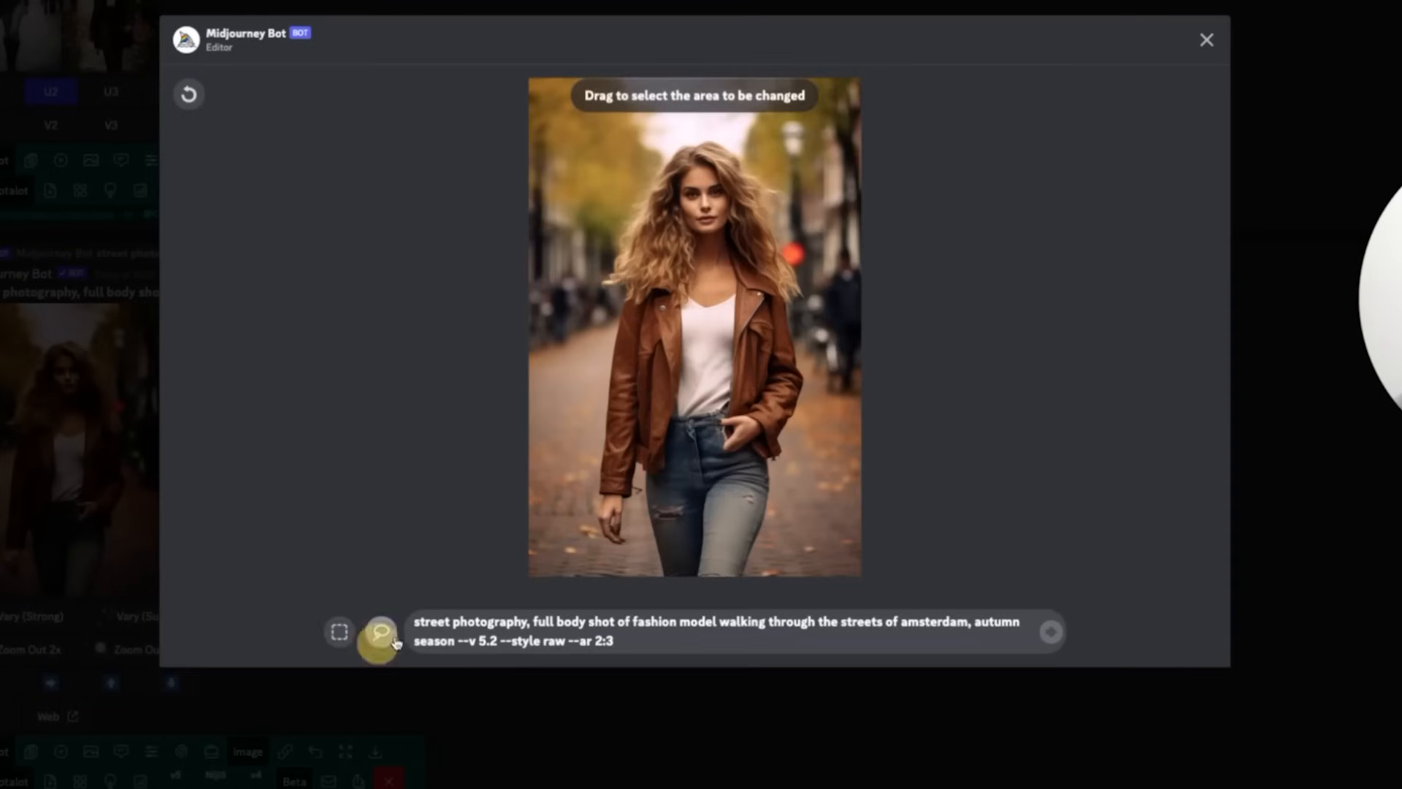
pyautogui.moveTo(696, 248)
pyautogui.mouseDown()
pyautogui.moveTo(688, 300)
pyautogui.moveTo(604, 295)
pyautogui.moveTo(641, 183)
pyautogui.moveTo(703, 142)
pyautogui.moveTo(736, 148)
pyautogui.moveTo(784, 212)
pyautogui.moveTo(799, 304)
pyautogui.mouseUp()
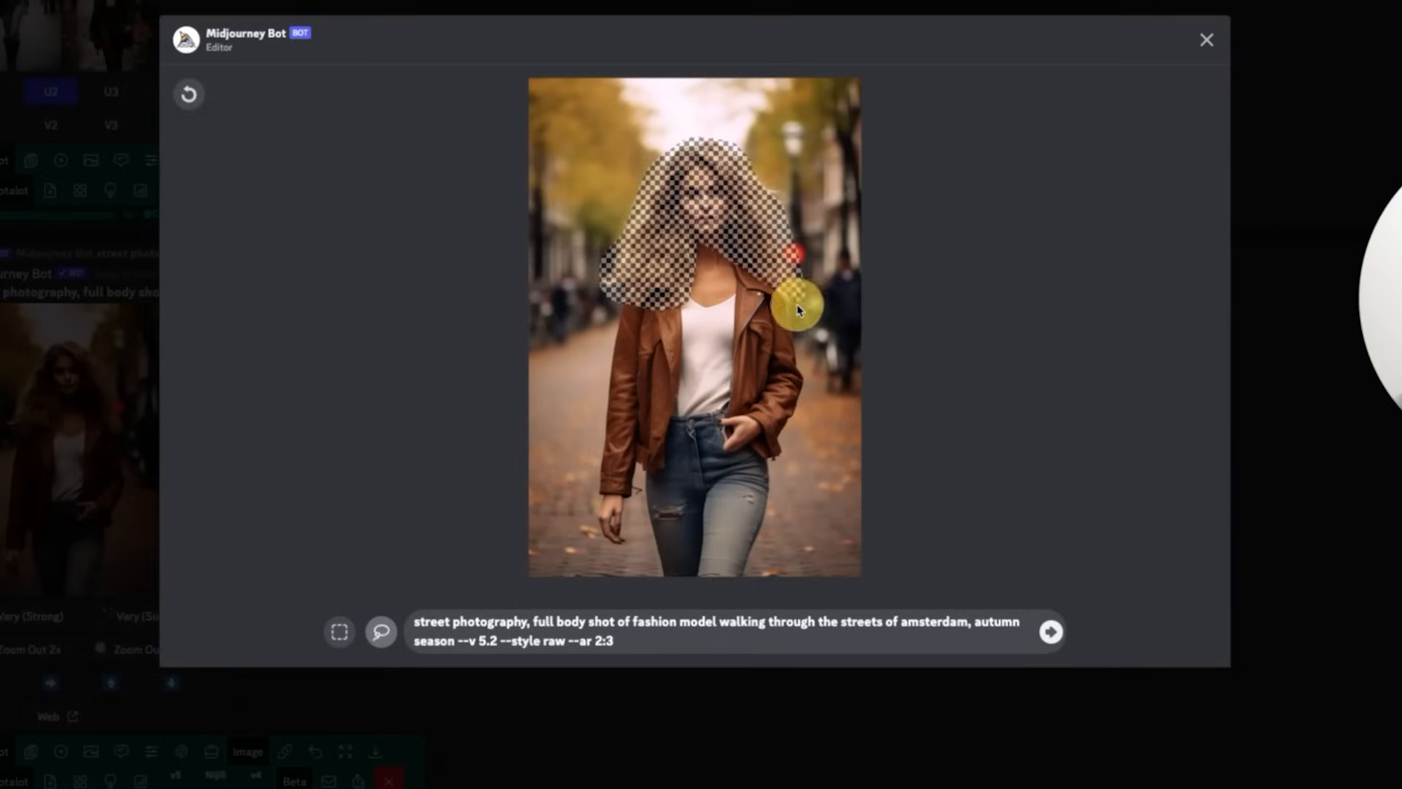
pyautogui.moveTo(736, 262)
pyautogui.mouseDown()
pyautogui.moveTo(726, 232)
pyautogui.moveTo(694, 238)
pyautogui.moveTo(702, 263)
pyautogui.mouseUp()
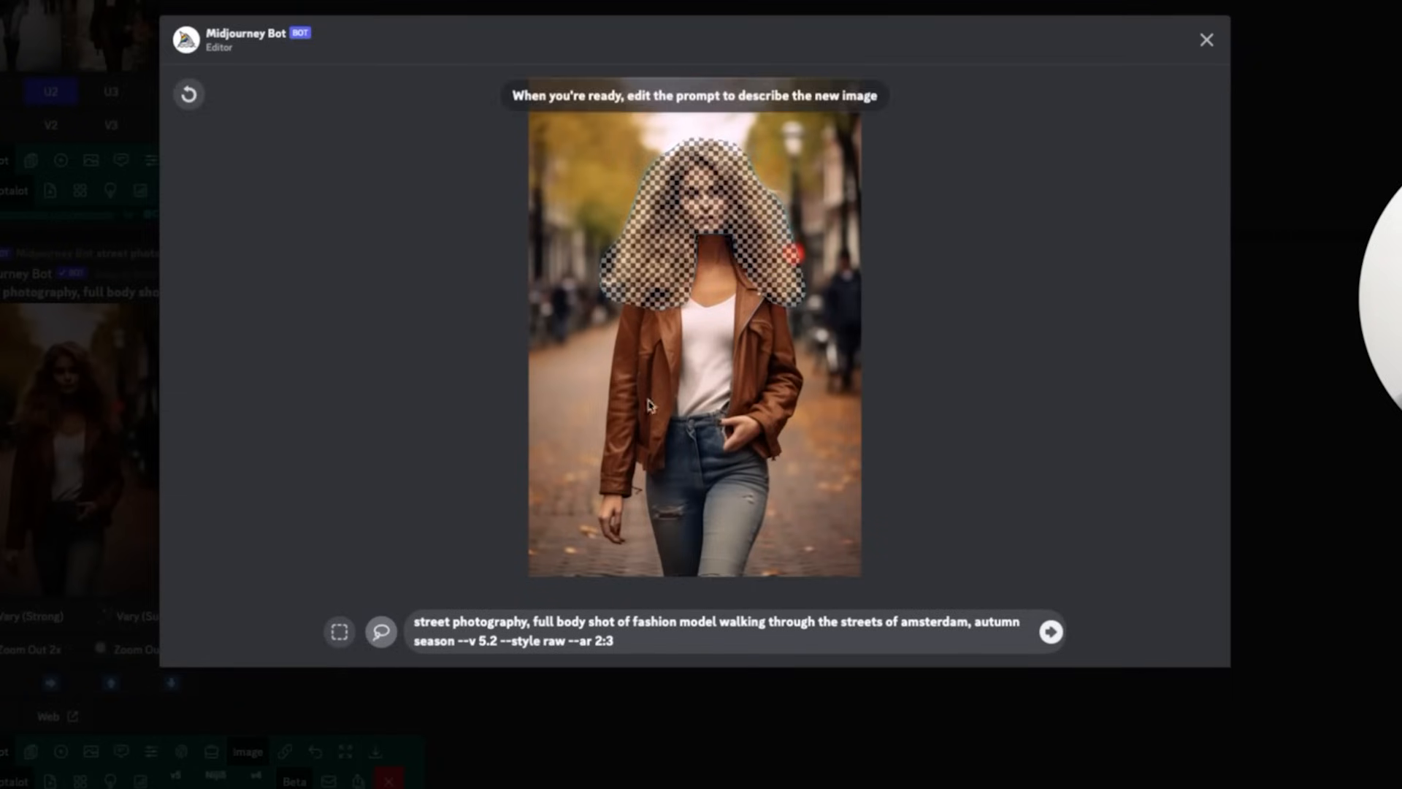
# Replace the region prompt with "brunette woman" and submit the variation
pyautogui.moveTo(640, 641); pyautogui.dragTo(345, 596)
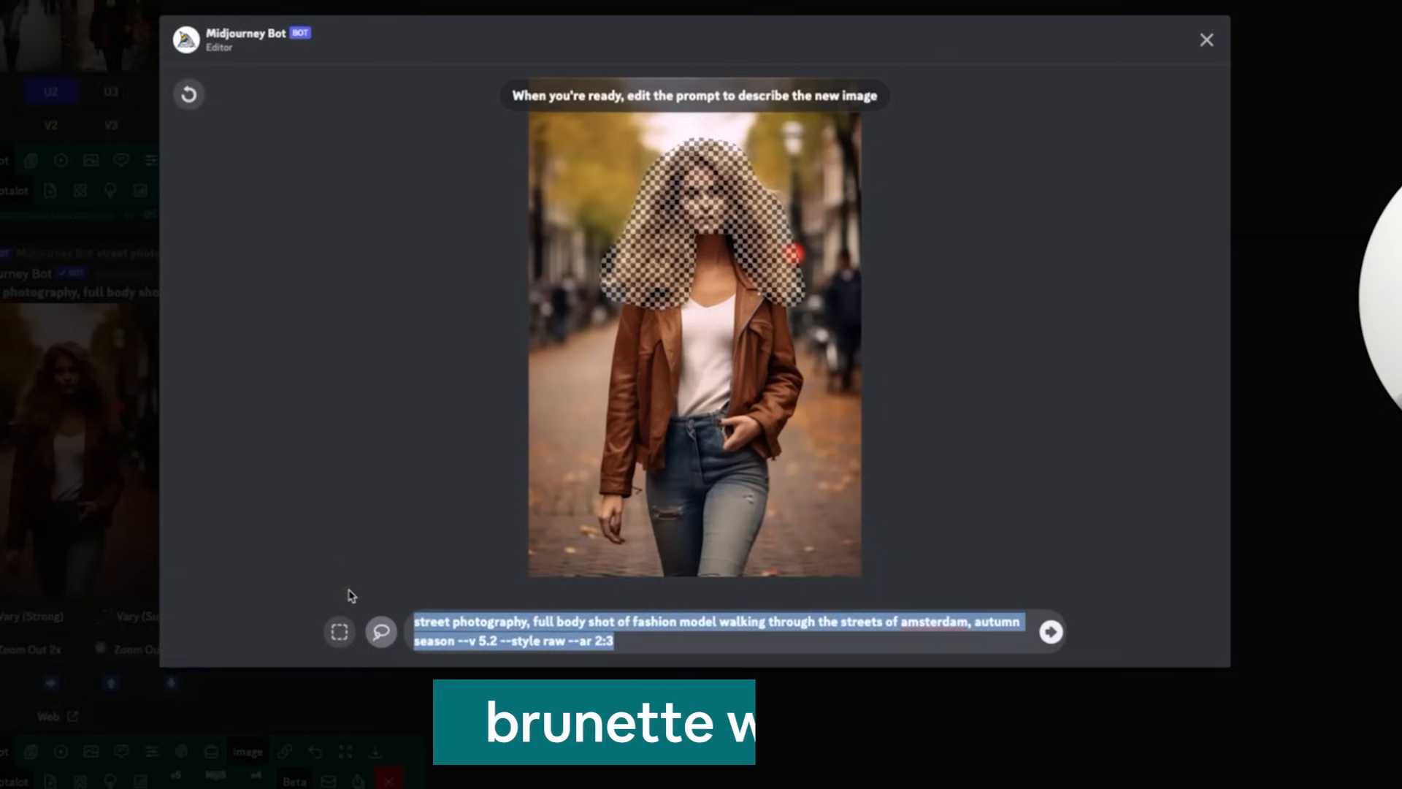
pyautogui.write('brunette woman')
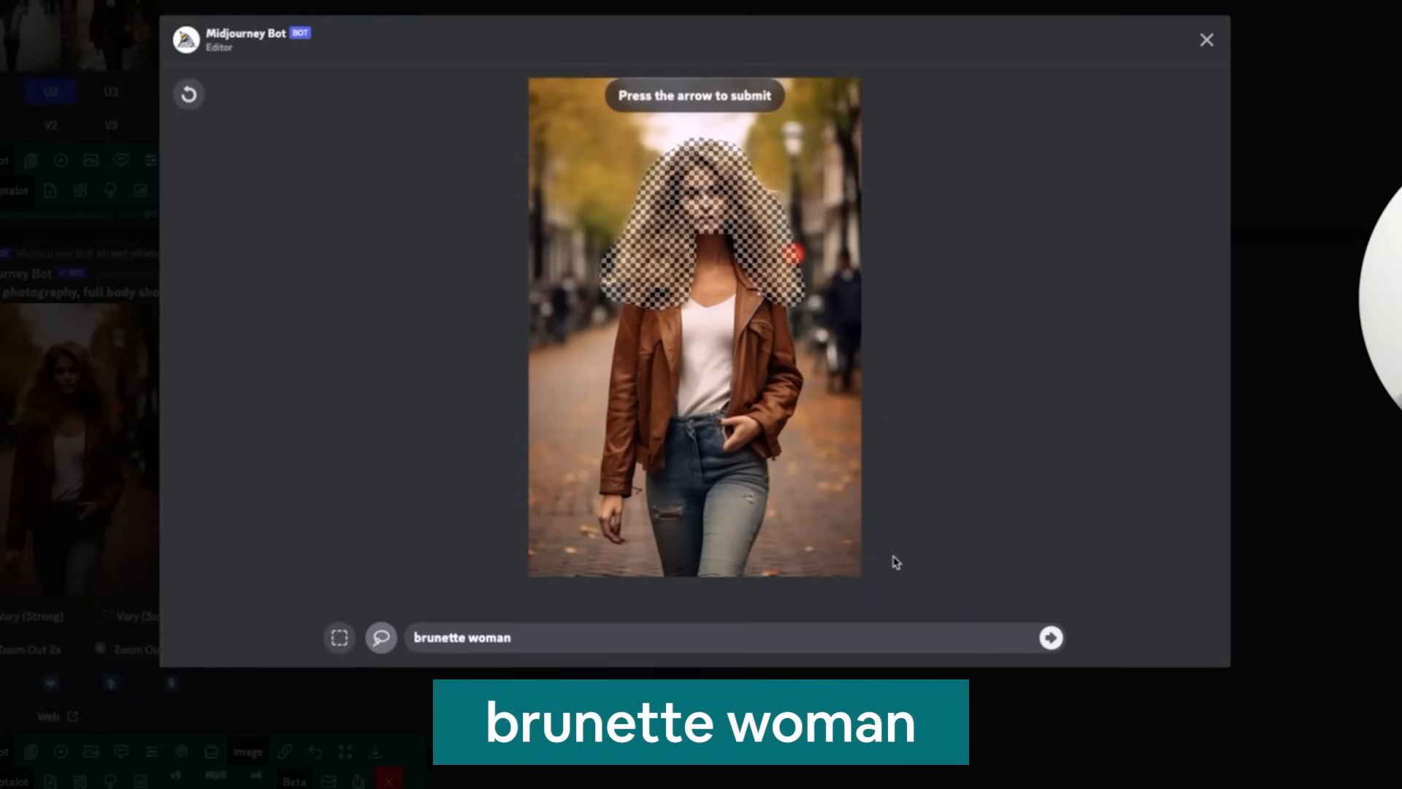
pyautogui.click(1051, 637)
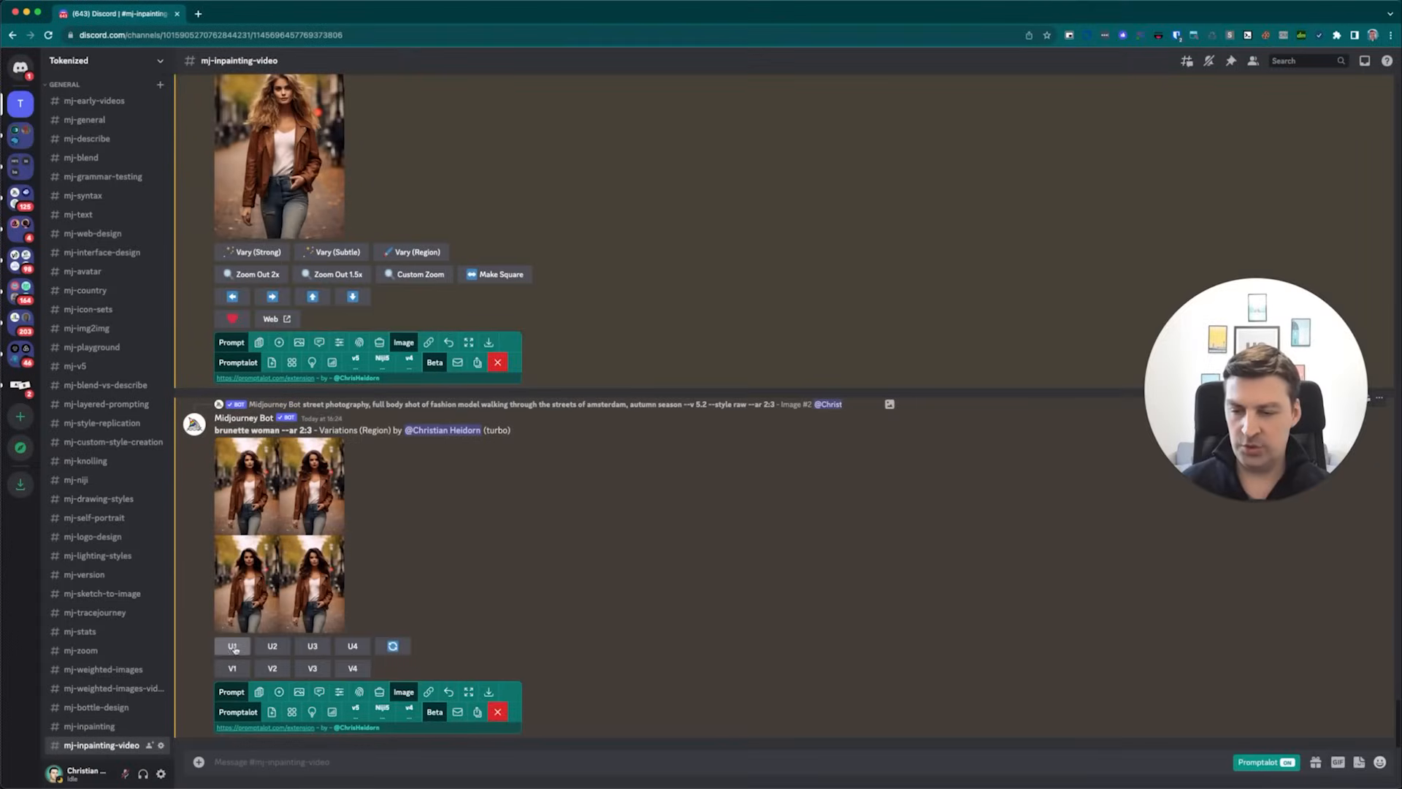
# Upscale the first brunette woman variation and lasso her whole jeans area in it for region variation
pyautogui.click(232, 646)
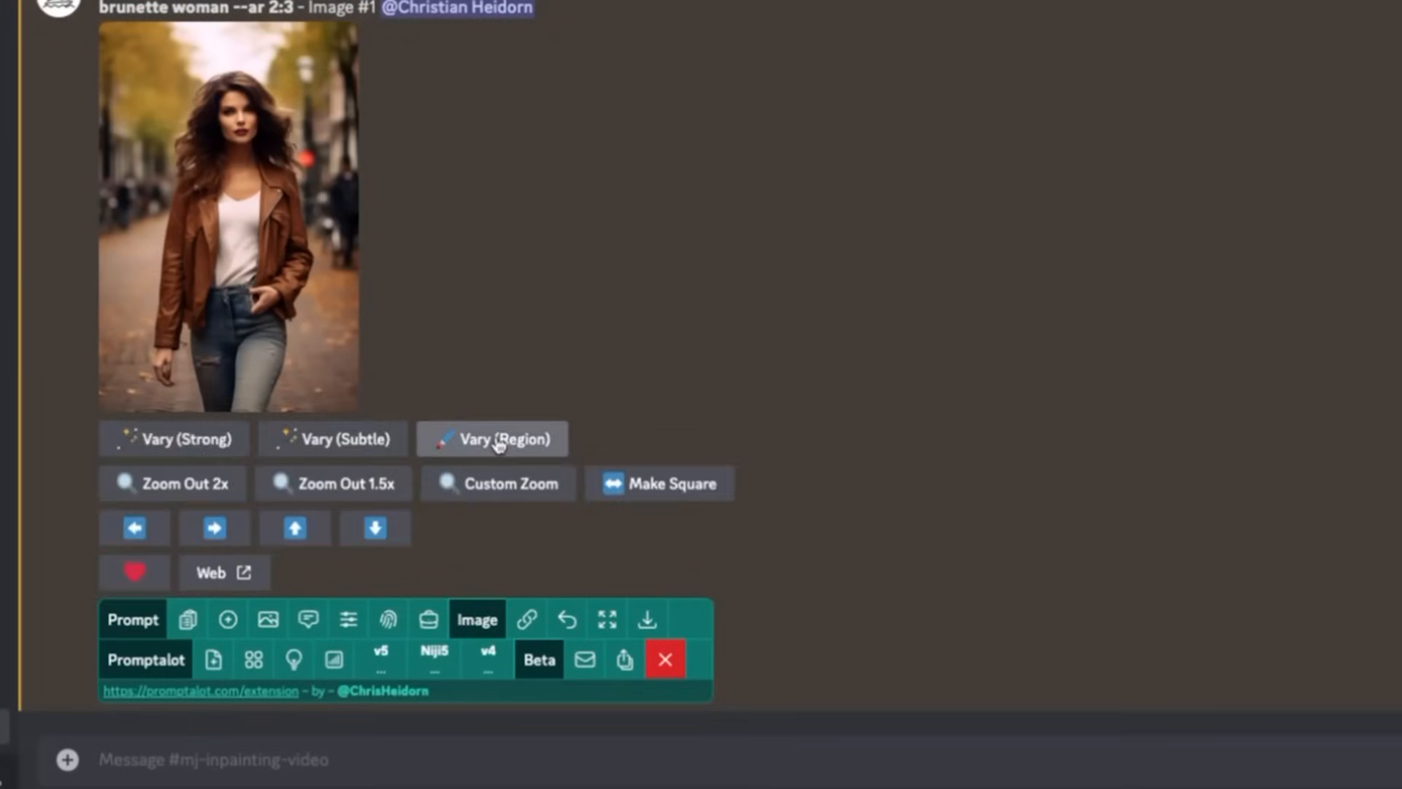
pyautogui.click(499, 439)
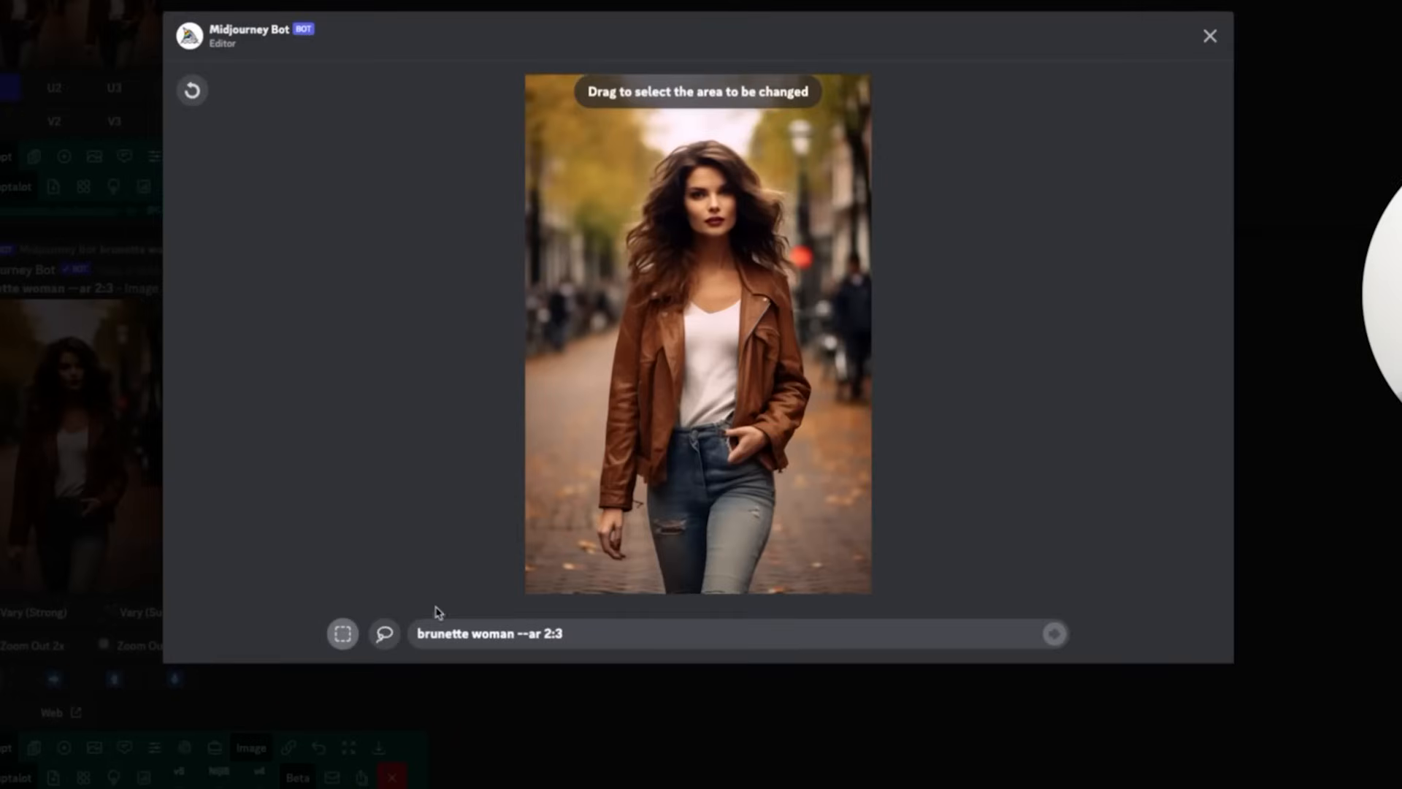
pyautogui.click(385, 633)
pyautogui.moveTo(676, 431)
pyautogui.mouseDown()
pyautogui.moveTo(738, 420)
pyautogui.moveTo(776, 471)
pyautogui.moveTo(749, 593)
pyautogui.mouseUp()
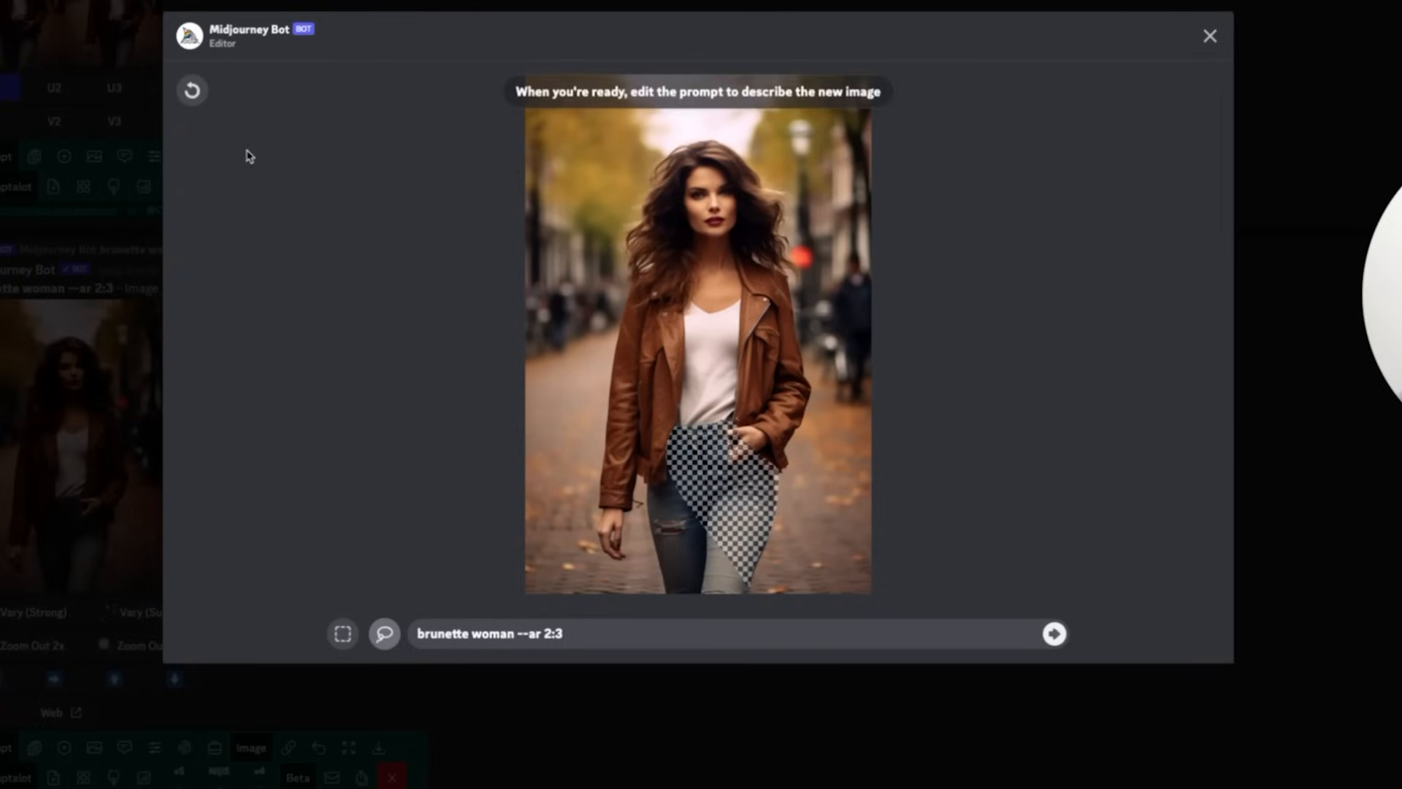
pyautogui.click(193, 90)
pyautogui.moveTo(683, 427)
pyautogui.mouseDown()
pyautogui.moveTo(736, 420)
pyautogui.moveTo(774, 473)
pyautogui.moveTo(748, 600)
pyautogui.moveTo(667, 604)
pyautogui.moveTo(644, 509)
pyautogui.moveTo(668, 489)
pyautogui.moveTo(683, 426)
pyautogui.mouseUp()
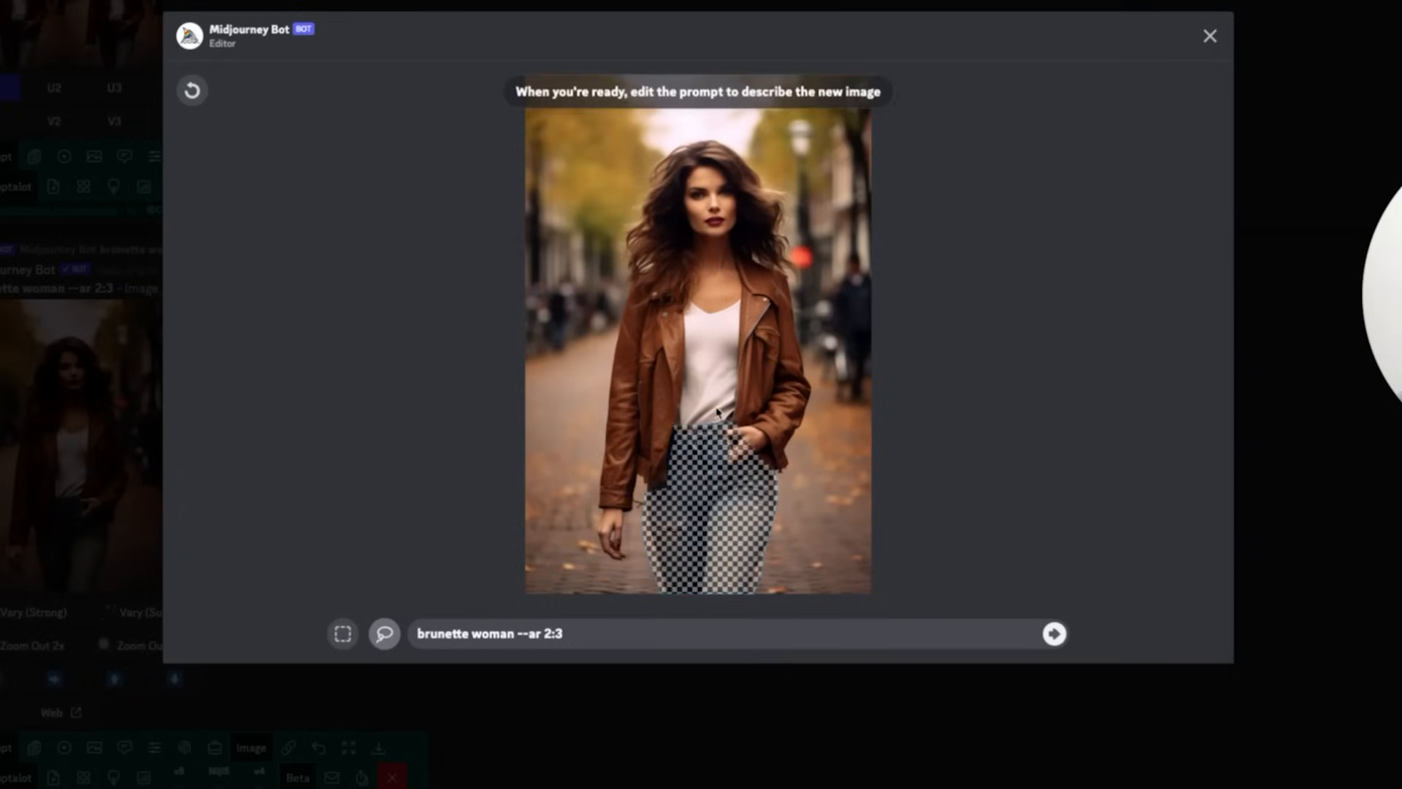
# Replace the region prompt with "aubergine chinos" and submit the variation
pyautogui.click(609, 631)
pyautogui.hotkey('ctrl', 'a')
pyautogui.write('aubergine chinos')
pyautogui.click(1061, 634)
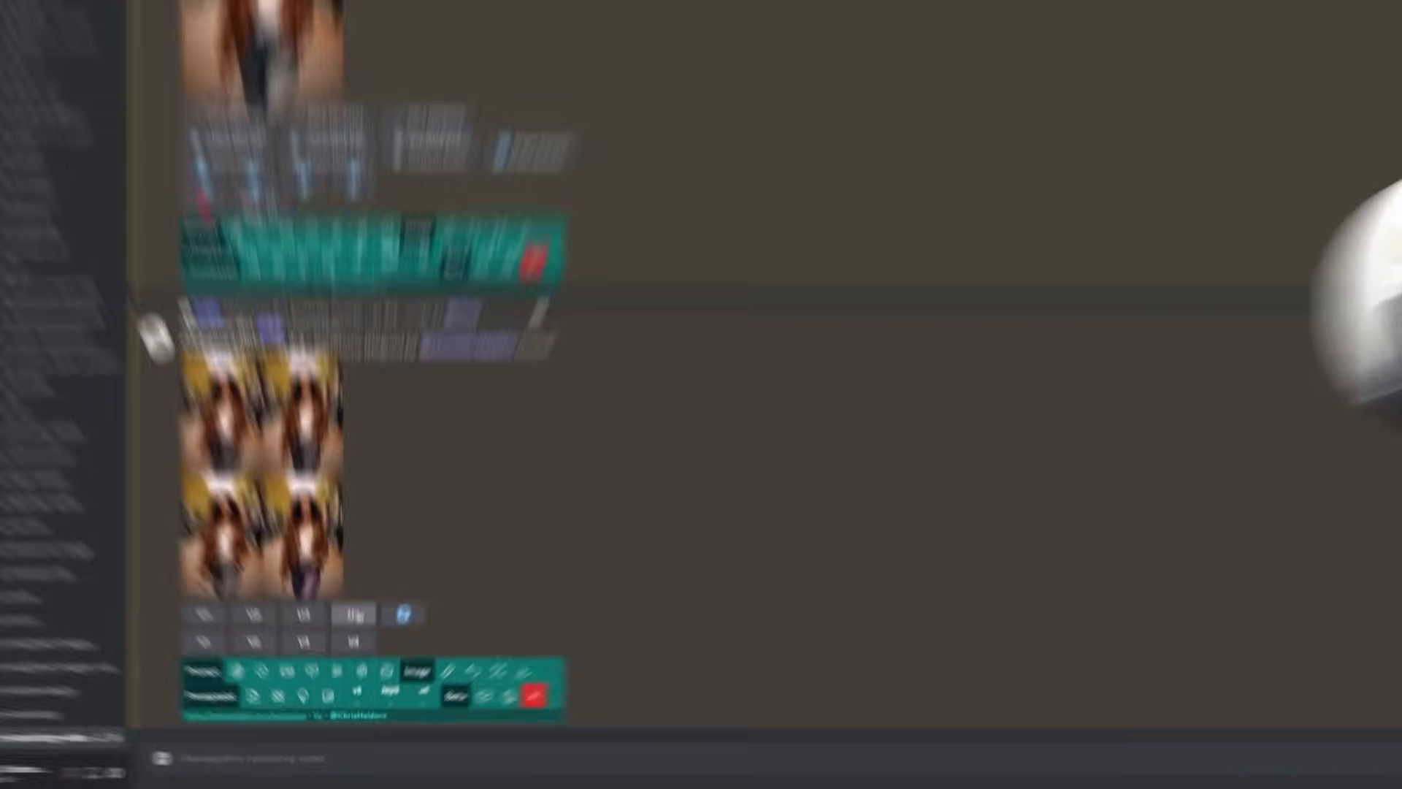
# Upscale the fourth aubergine chinos variation and lasso the woman's white top and neck in it for region variation
pyautogui.click(353, 647)
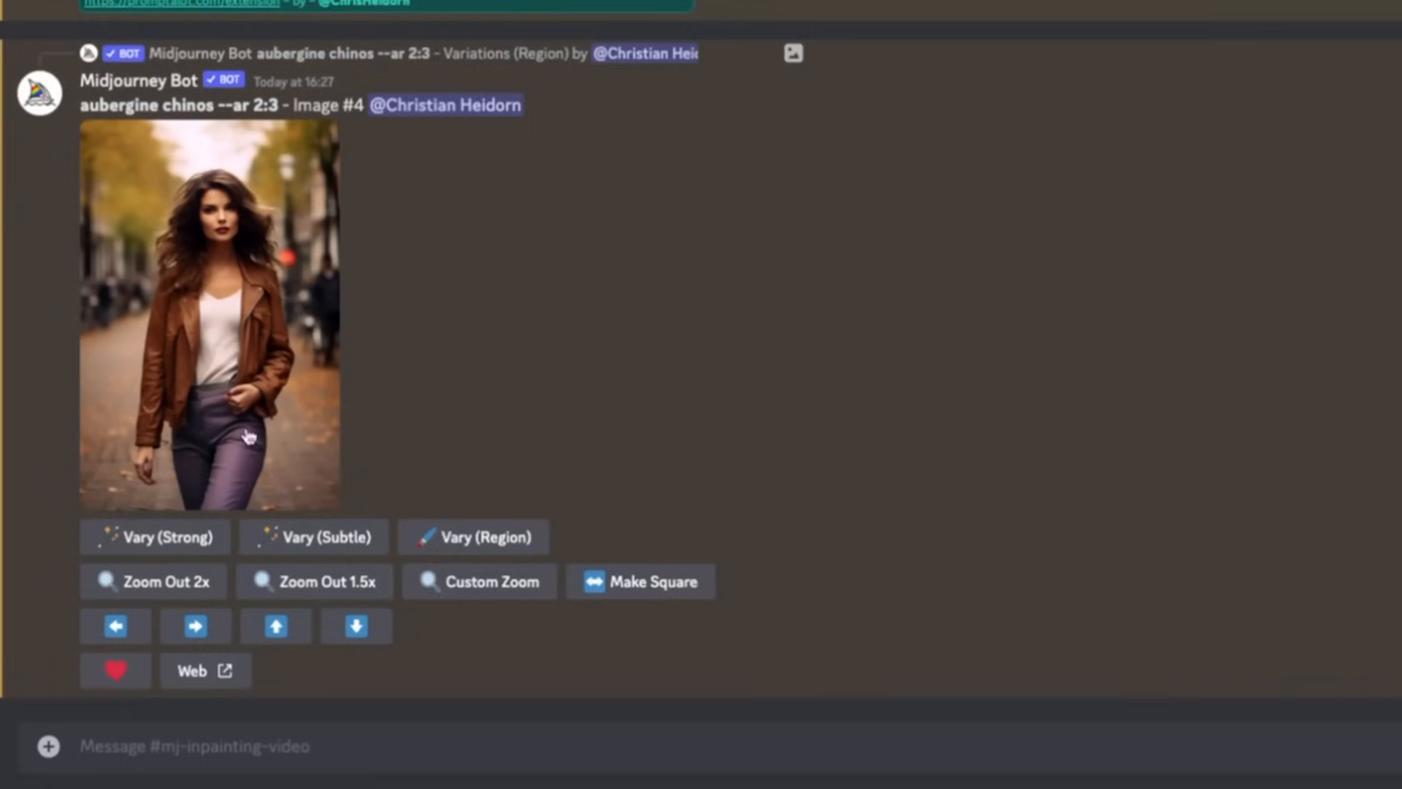
pyautogui.click(463, 431)
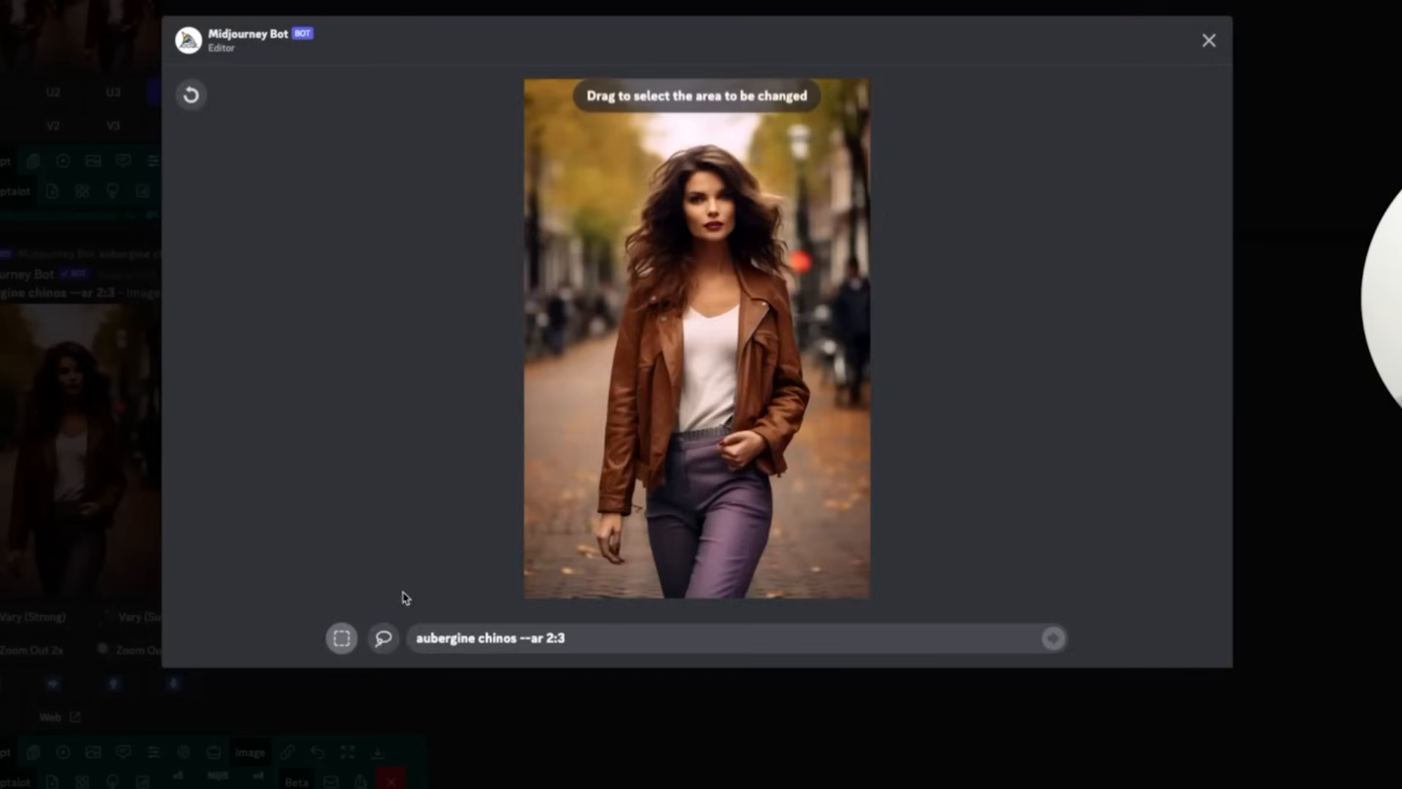
pyautogui.click(384, 638)
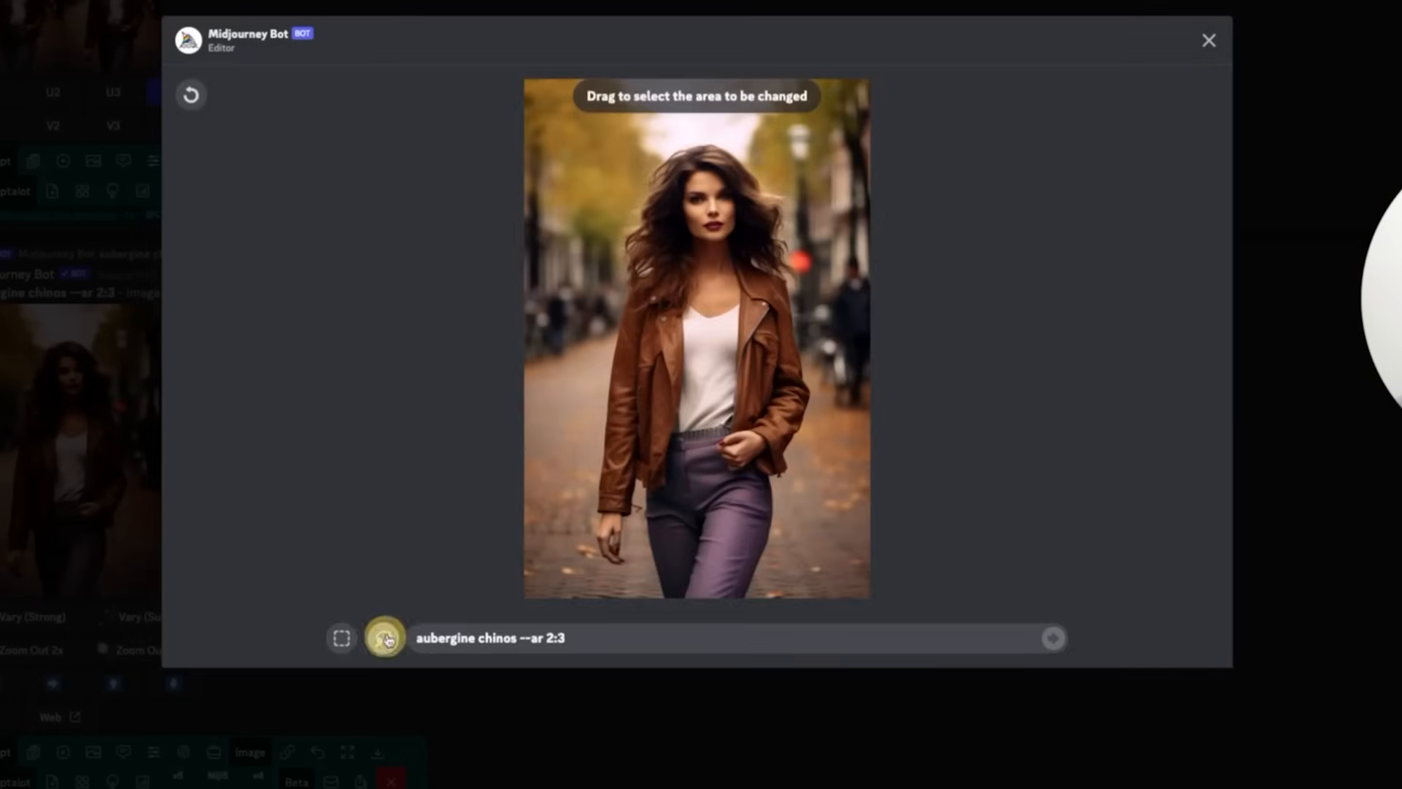
pyautogui.moveTo(673, 436)
pyautogui.mouseDown()
pyautogui.moveTo(729, 407)
pyautogui.moveTo(726, 239)
pyautogui.moveTo(696, 241)
pyautogui.moveTo(690, 259)
pyautogui.moveTo(666, 437)
pyautogui.mouseUp()
# Replace the region prompt with "ochre turtleneck" and submit the variation
pyautogui.click(581, 639)
pyautogui.hotkey('ctrl', 'a')
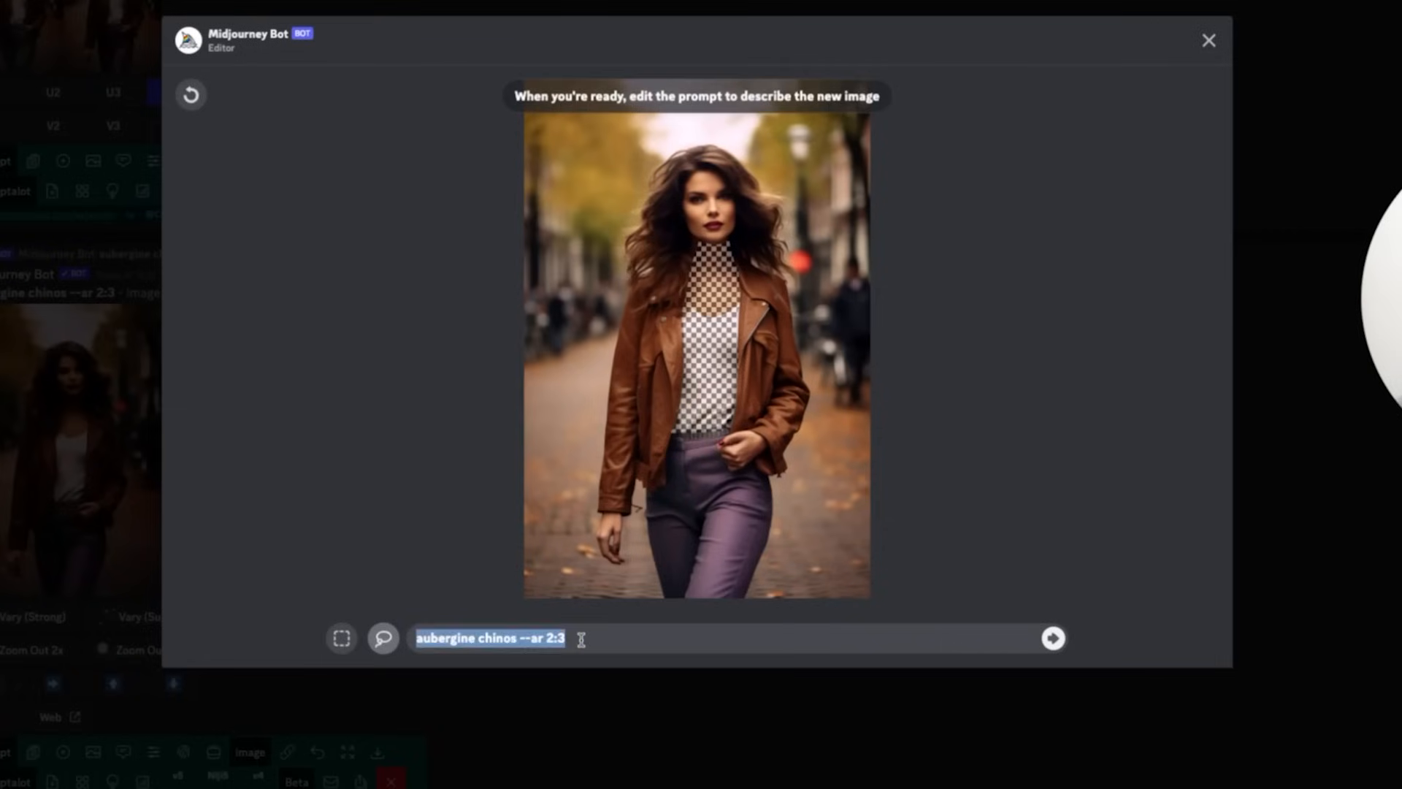
pyautogui.press('BackSpace')
pyautogui.write('ochre')
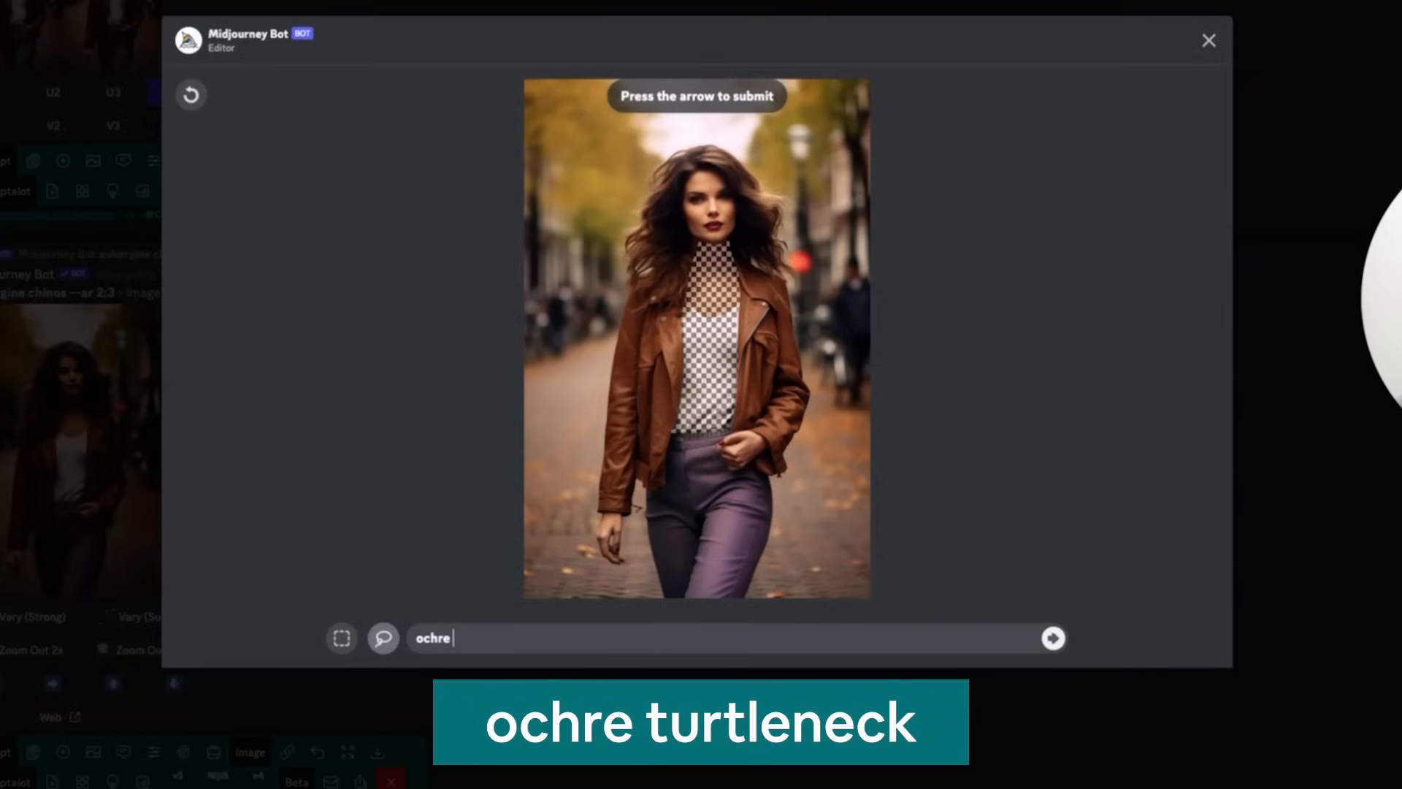
pyautogui.write('turtleneck')
pyautogui.click(1052, 638)
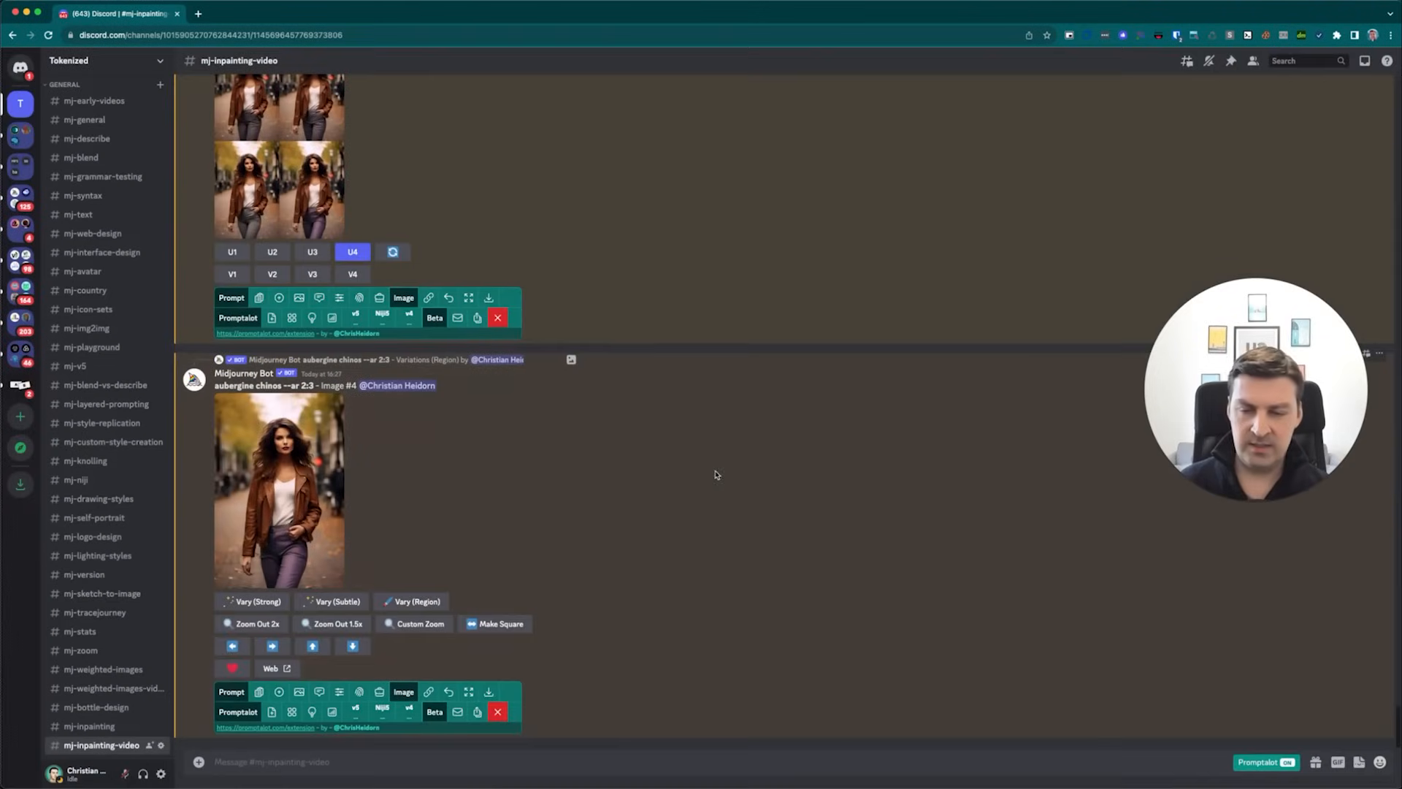